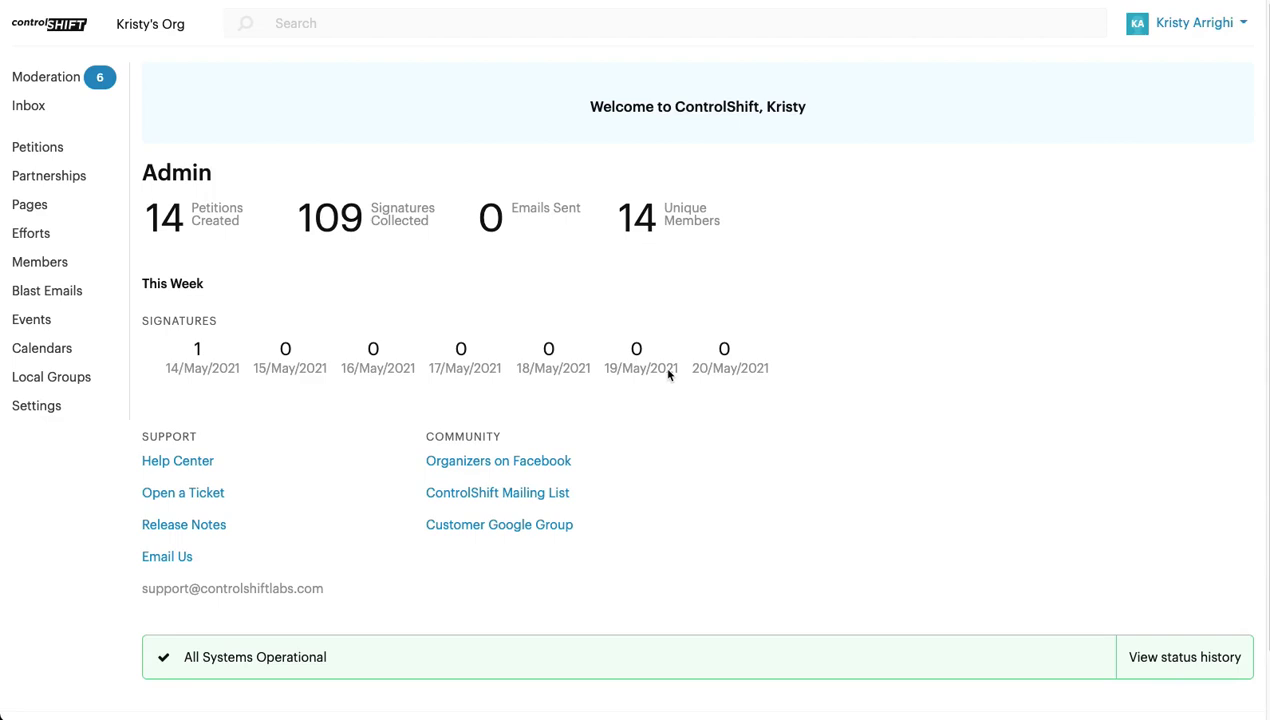
Open the locale management page from the organization's Time Zone & Locale settings.
{"action": "left_click", "coordinate": [26, 407]}
{"action": "scroll", "coordinate": [179, 564], "scroll_direction": "down", "scroll_amount": 5}
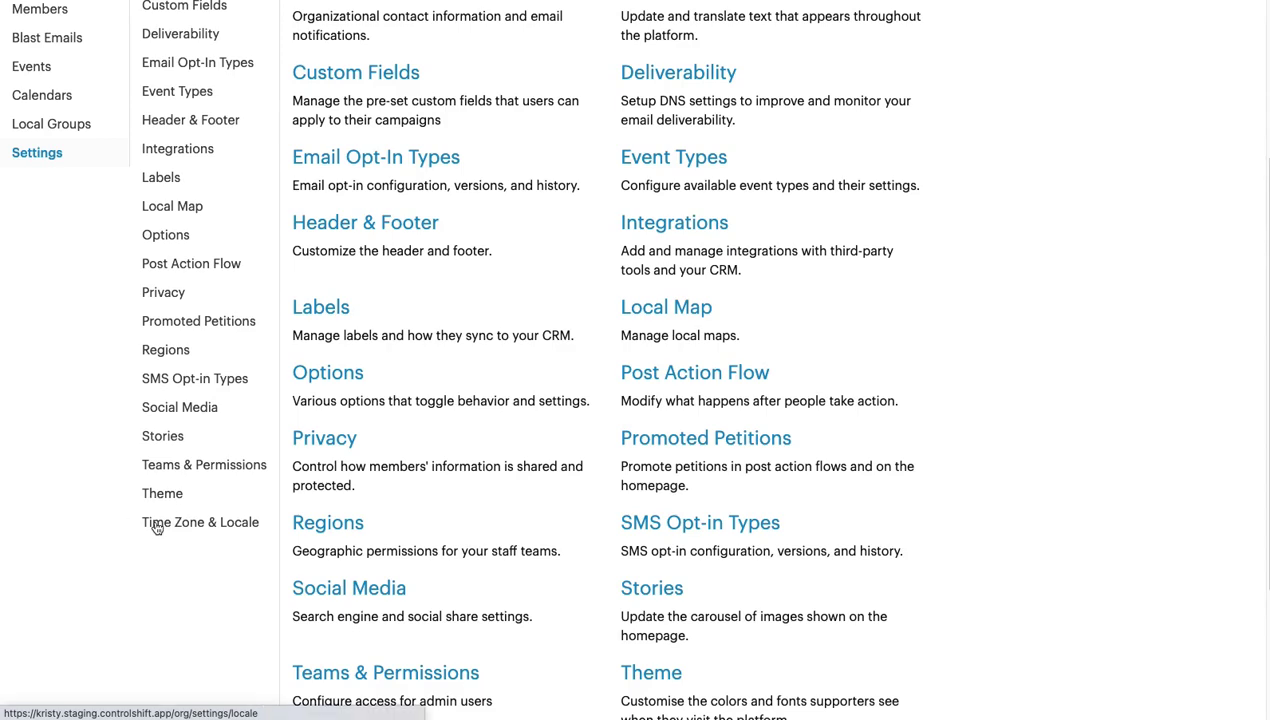
{"action": "left_click", "coordinate": [157, 528]}
{"action": "scroll", "coordinate": [255, 660], "scroll_direction": "down", "scroll_amount": 5}
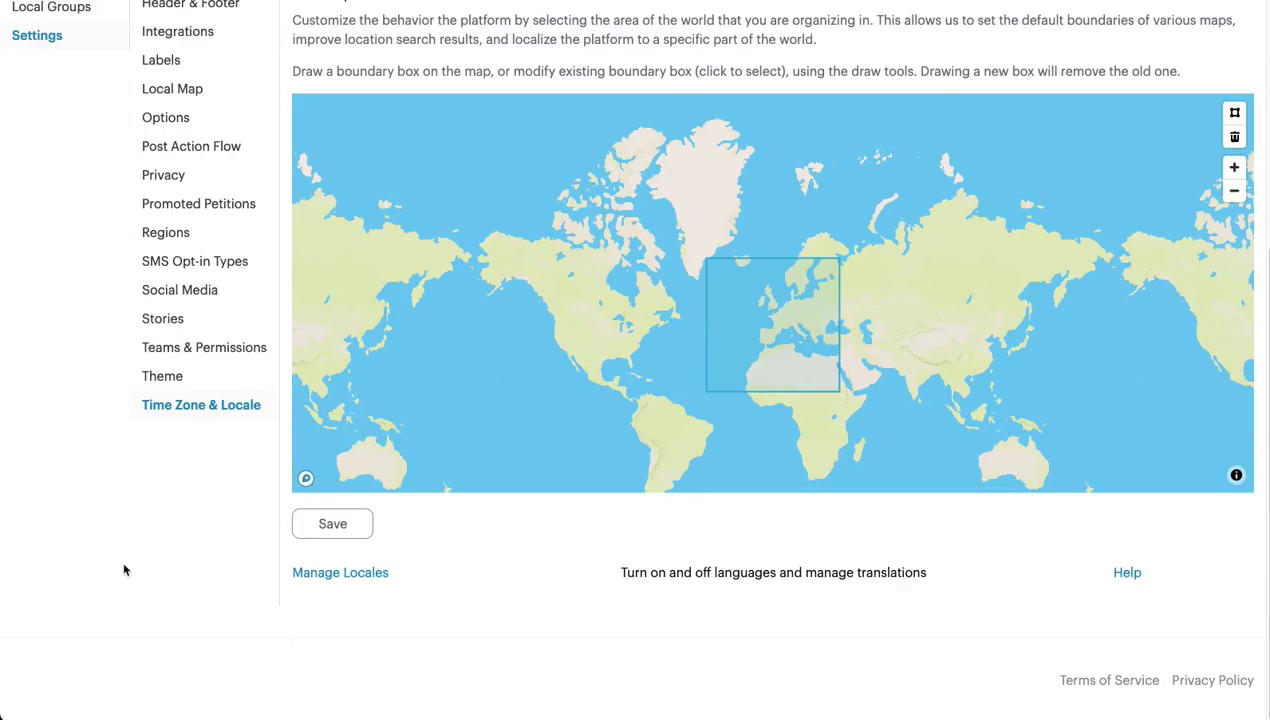
{"action": "left_click", "coordinate": [368, 570]}
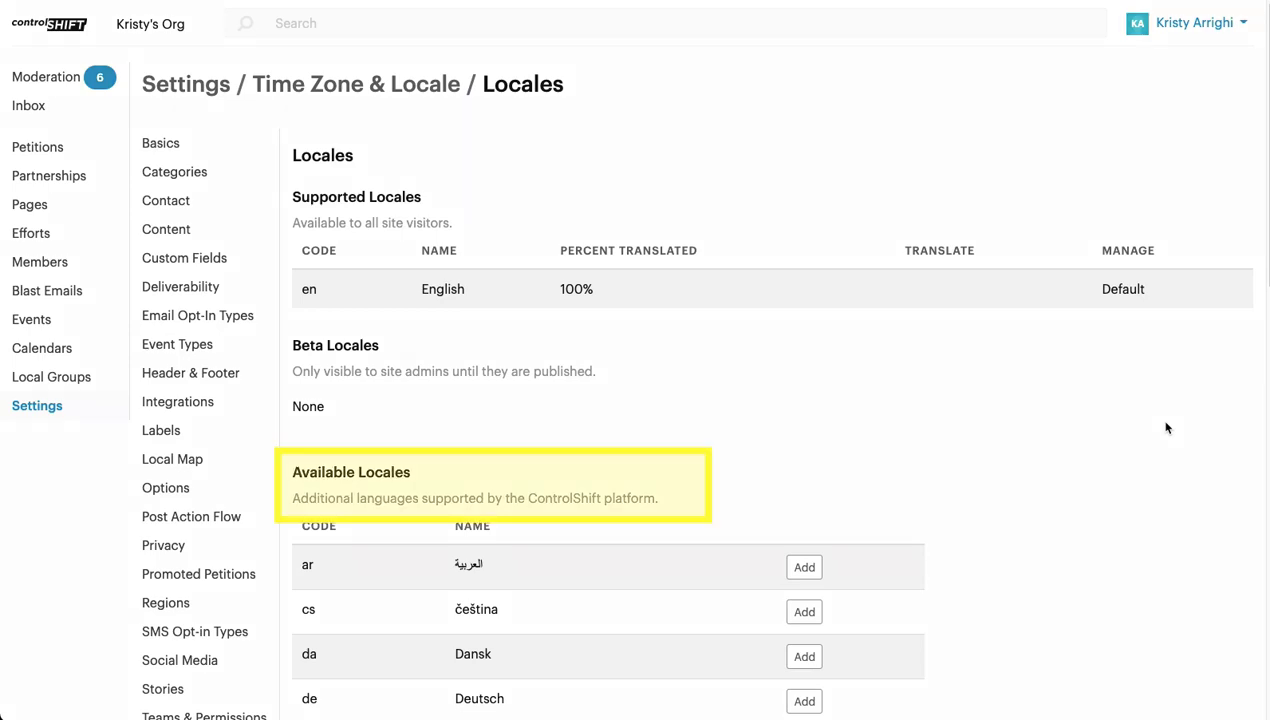
Review the full list of available locales that can be added to the organization.
{"action": "scroll", "coordinate": [1166, 428], "scroll_direction": "down", "scroll_amount": 1}
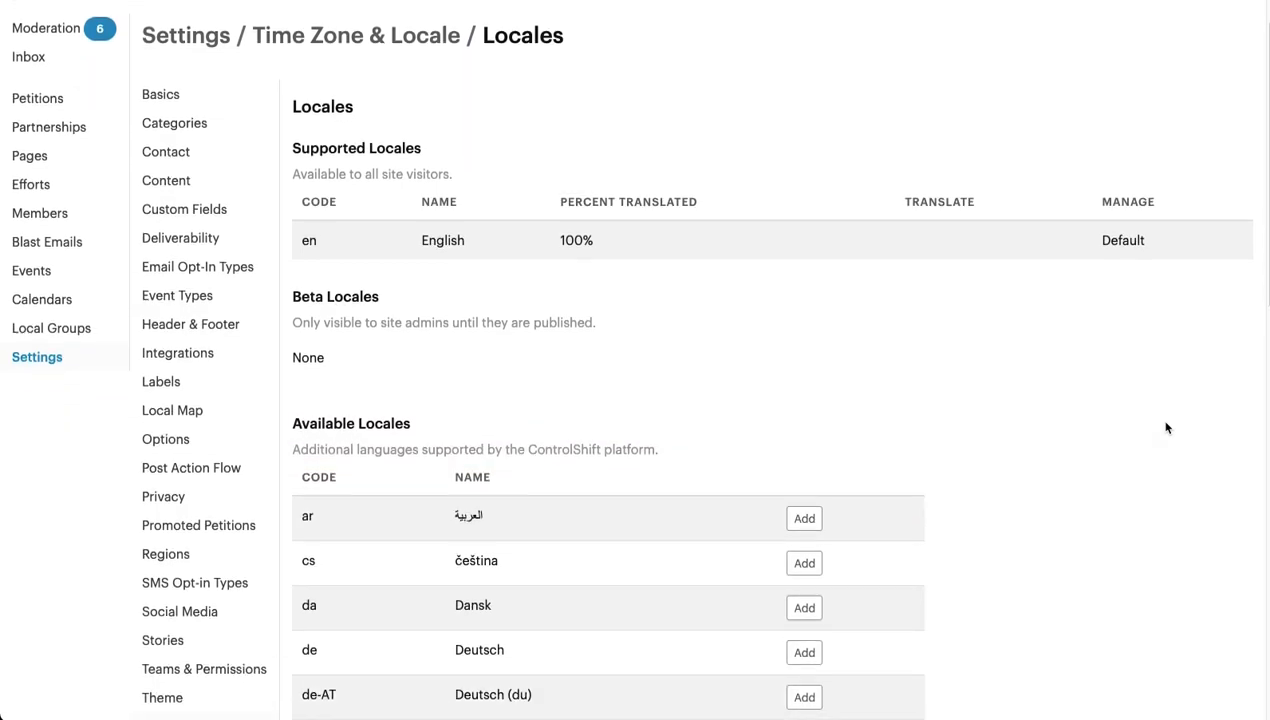
{"action": "scroll", "coordinate": [1166, 428], "scroll_direction": "down", "scroll_amount": 1}
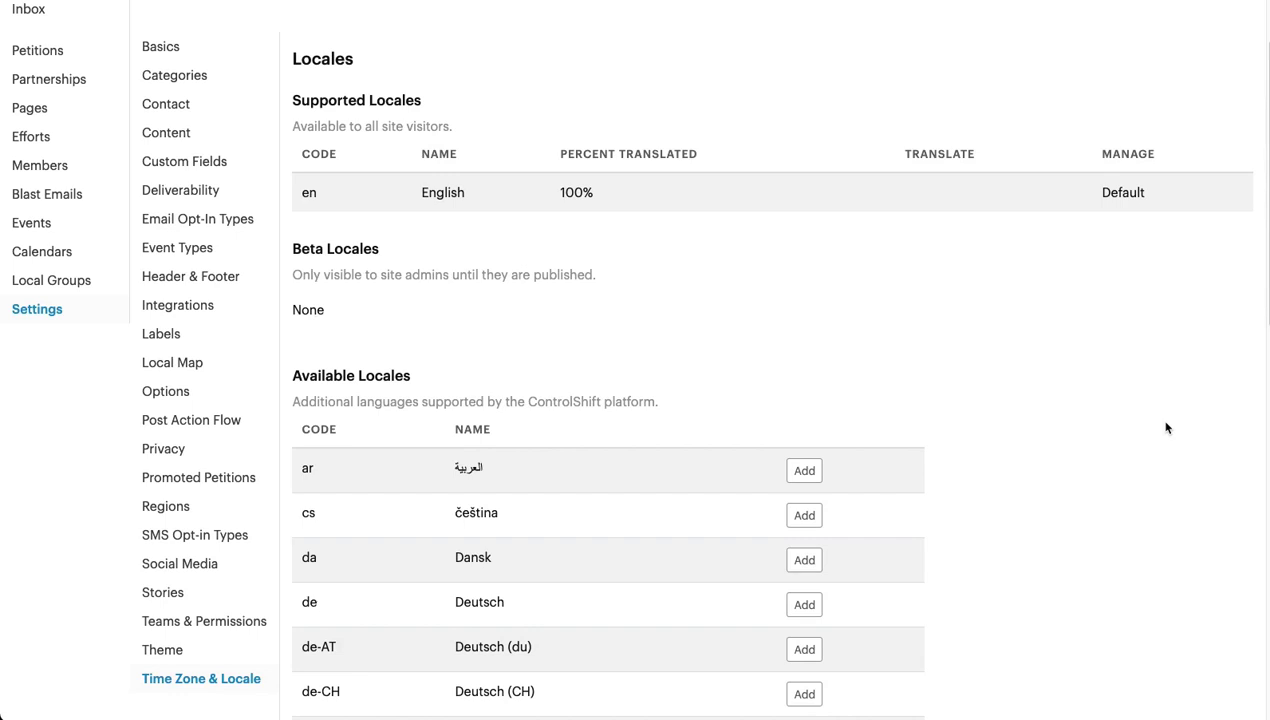
{"action": "scroll", "coordinate": [1166, 428], "scroll_direction": "down", "scroll_amount": 5}
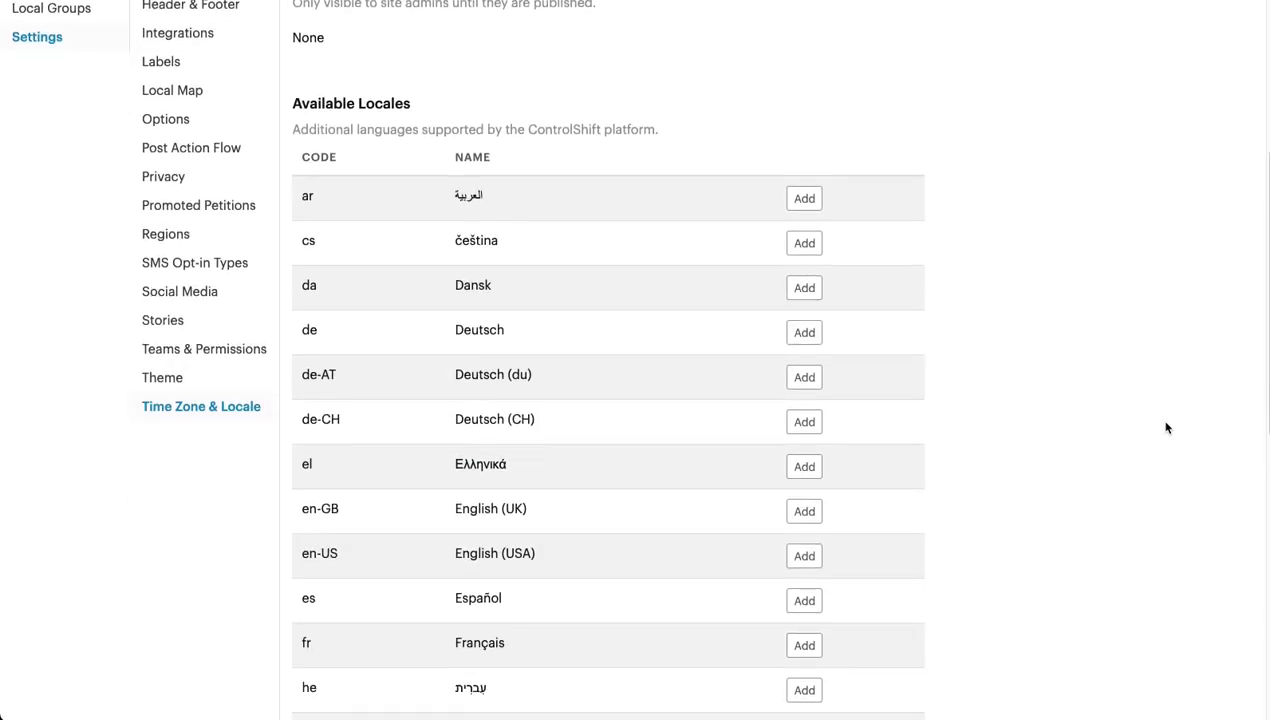
{"action": "scroll", "coordinate": [1166, 428], "scroll_direction": "down", "scroll_amount": 4}
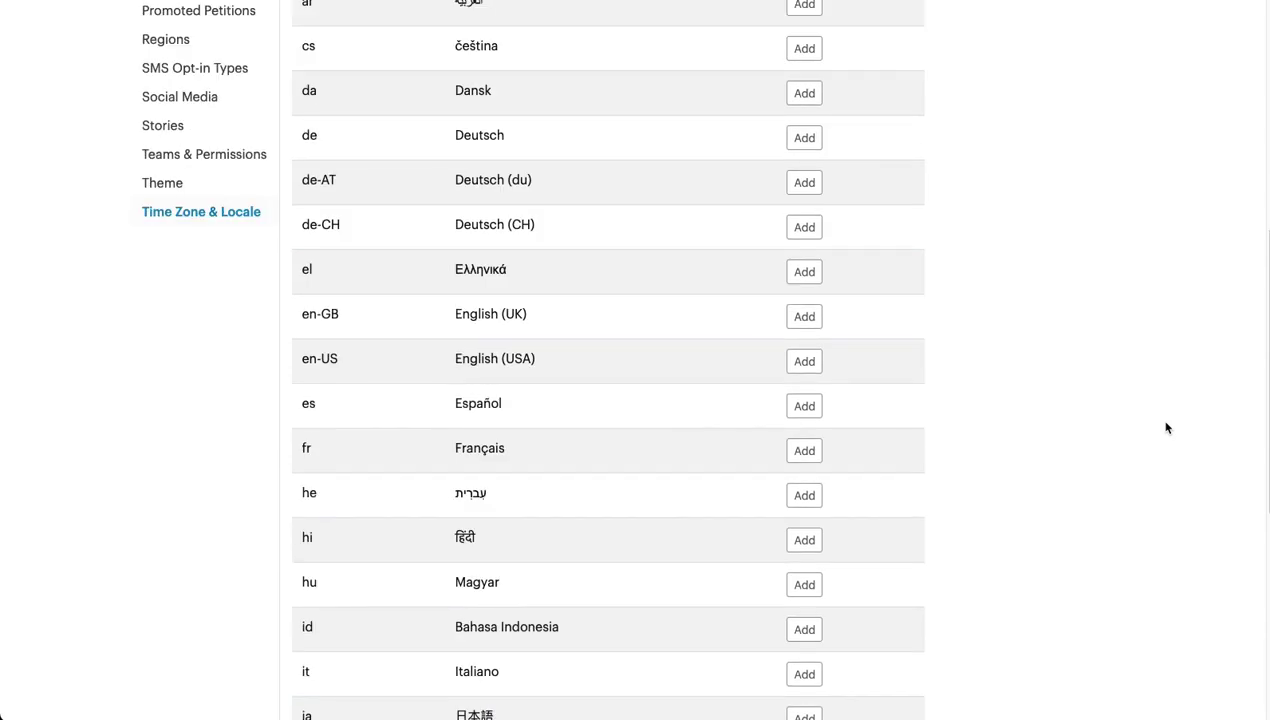
{"action": "scroll", "coordinate": [1166, 428], "scroll_direction": "down", "scroll_amount": 1}
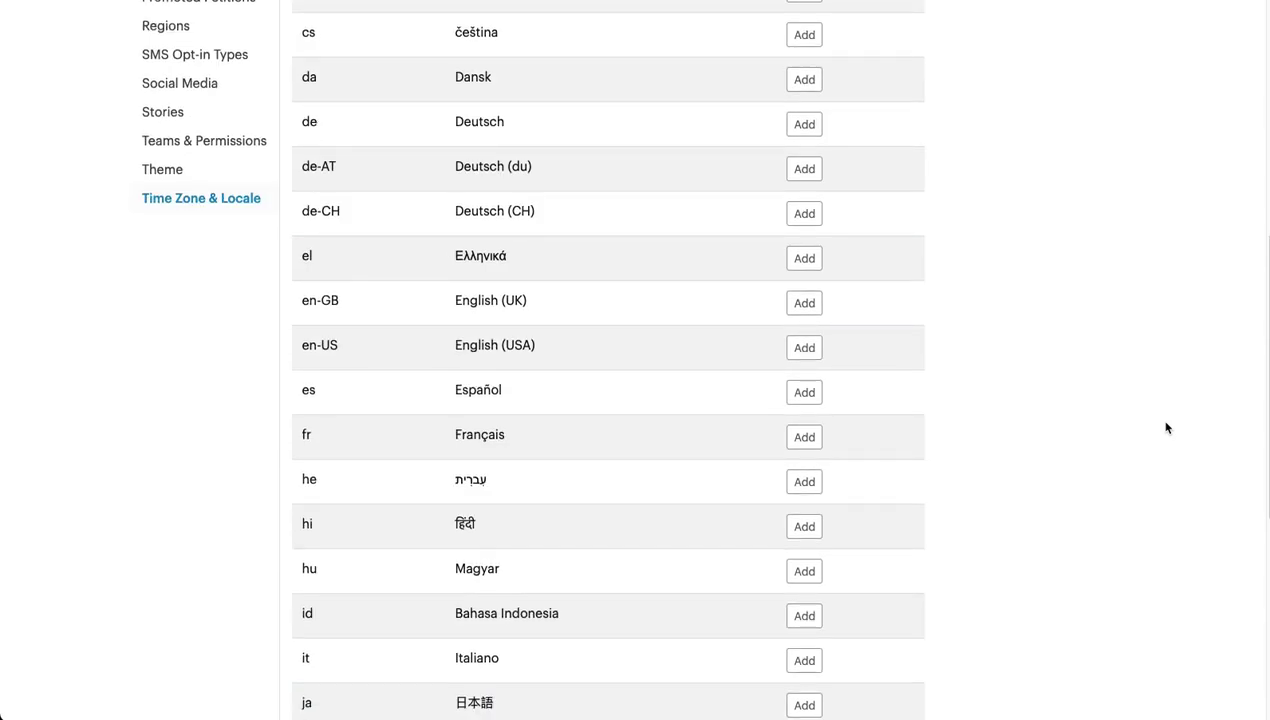
{"action": "scroll", "coordinate": [1166, 428], "scroll_direction": "down", "scroll_amount": 1}
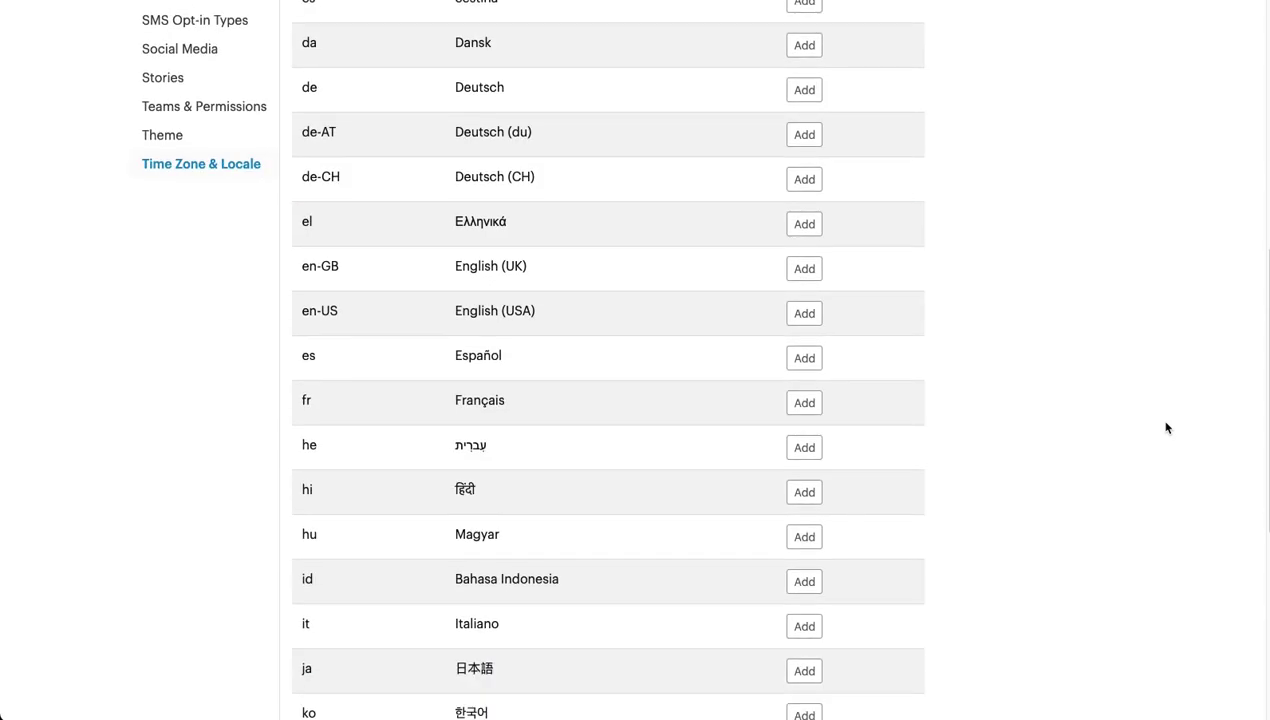
{"action": "scroll", "coordinate": [1166, 428], "scroll_direction": "down", "scroll_amount": 1}
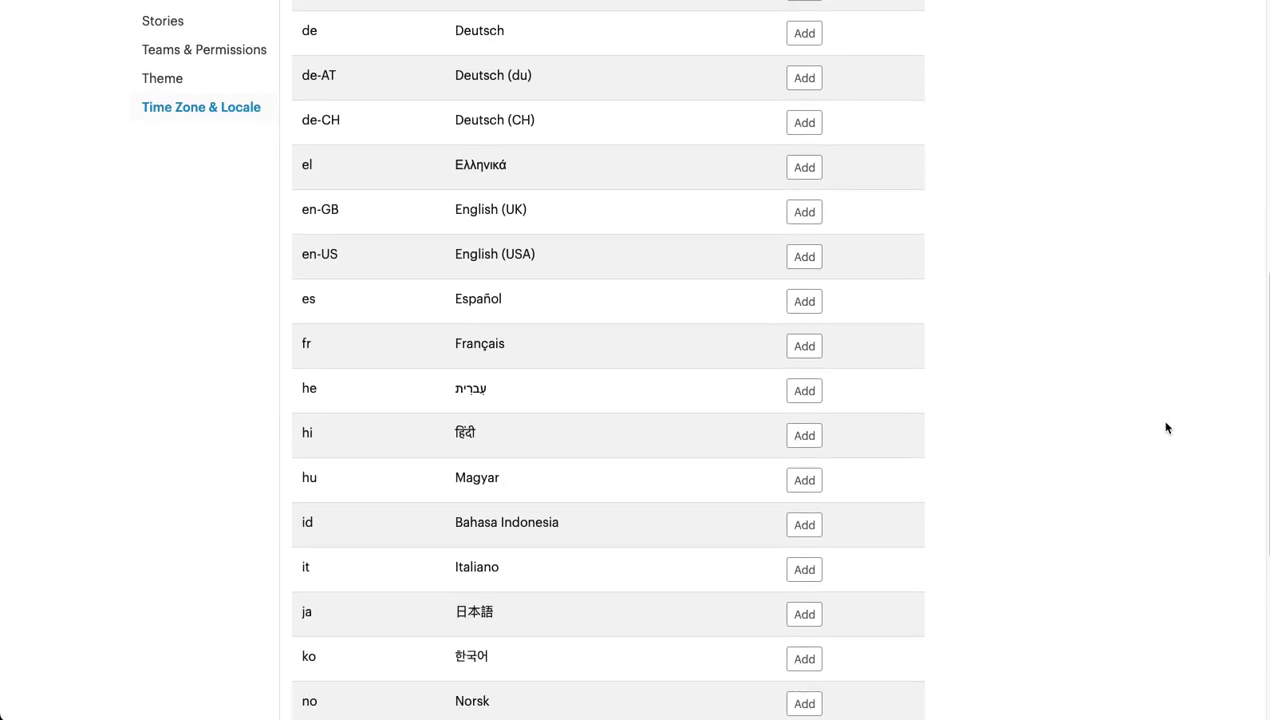
{"action": "scroll", "coordinate": [1166, 428], "scroll_direction": "down", "scroll_amount": 1}
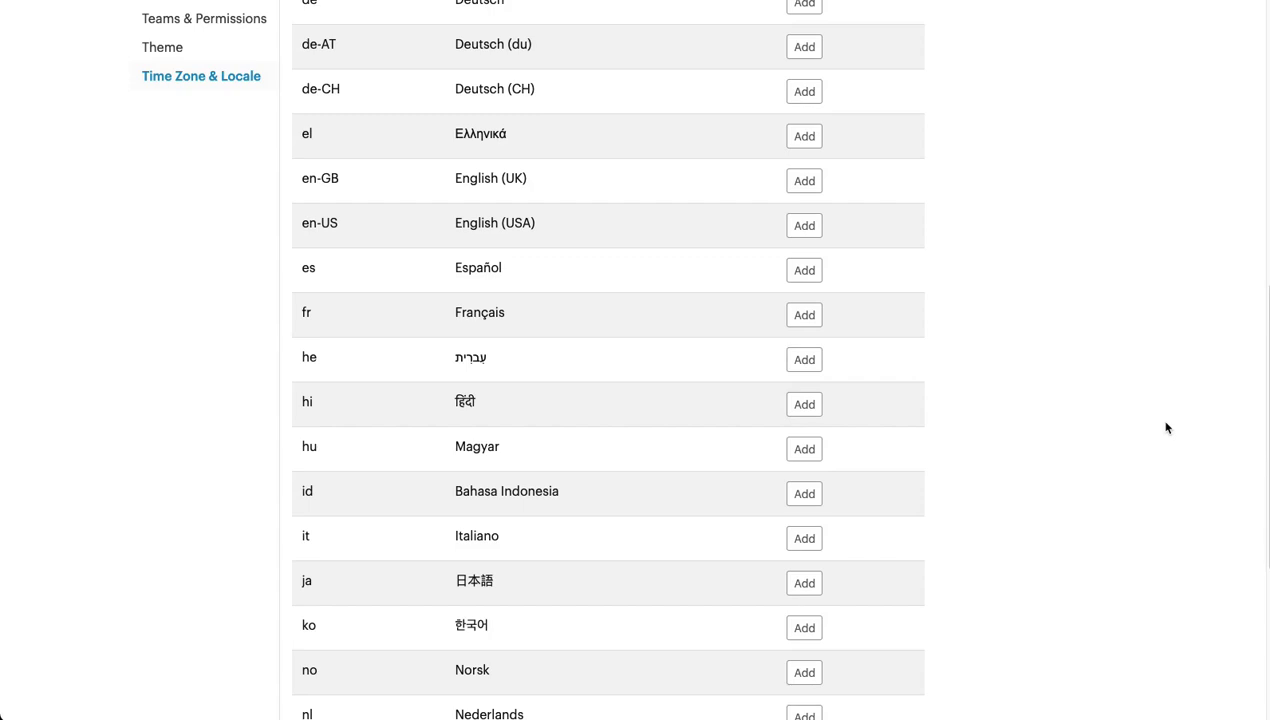
{"action": "scroll", "coordinate": [1166, 428], "scroll_direction": "down", "scroll_amount": 2}
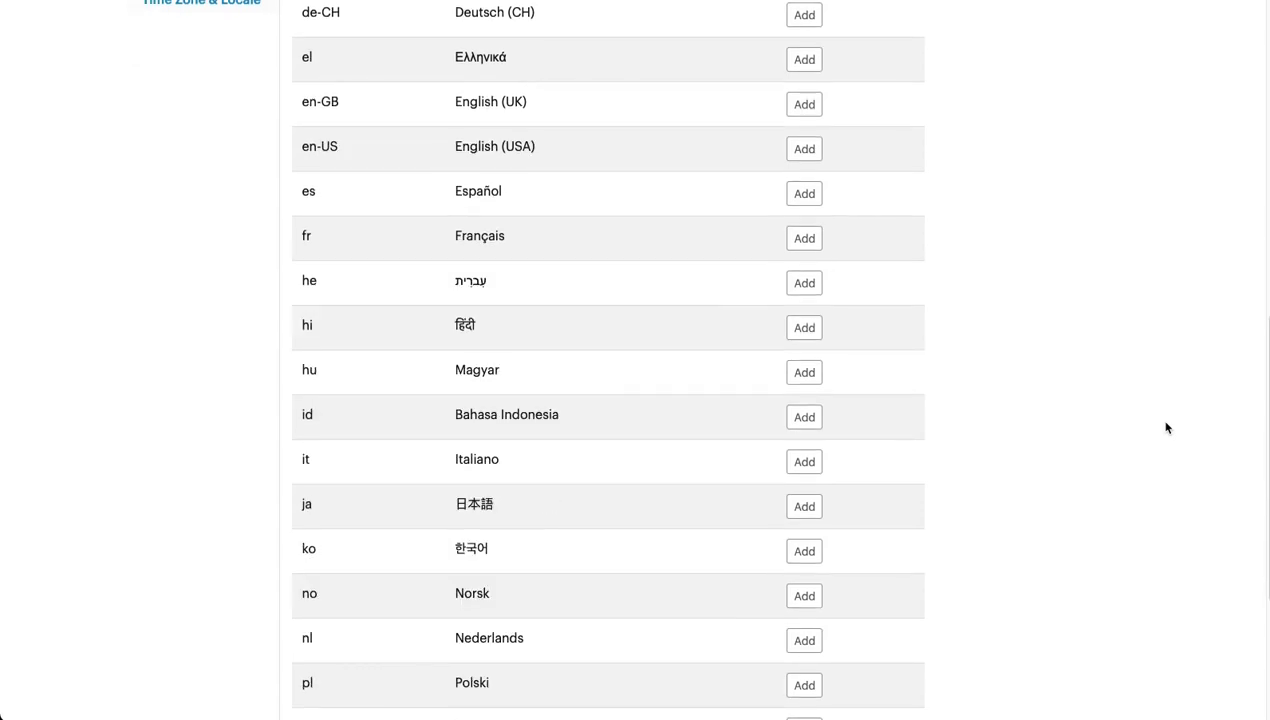
{"action": "scroll", "coordinate": [1166, 428], "scroll_direction": "down", "scroll_amount": 2}
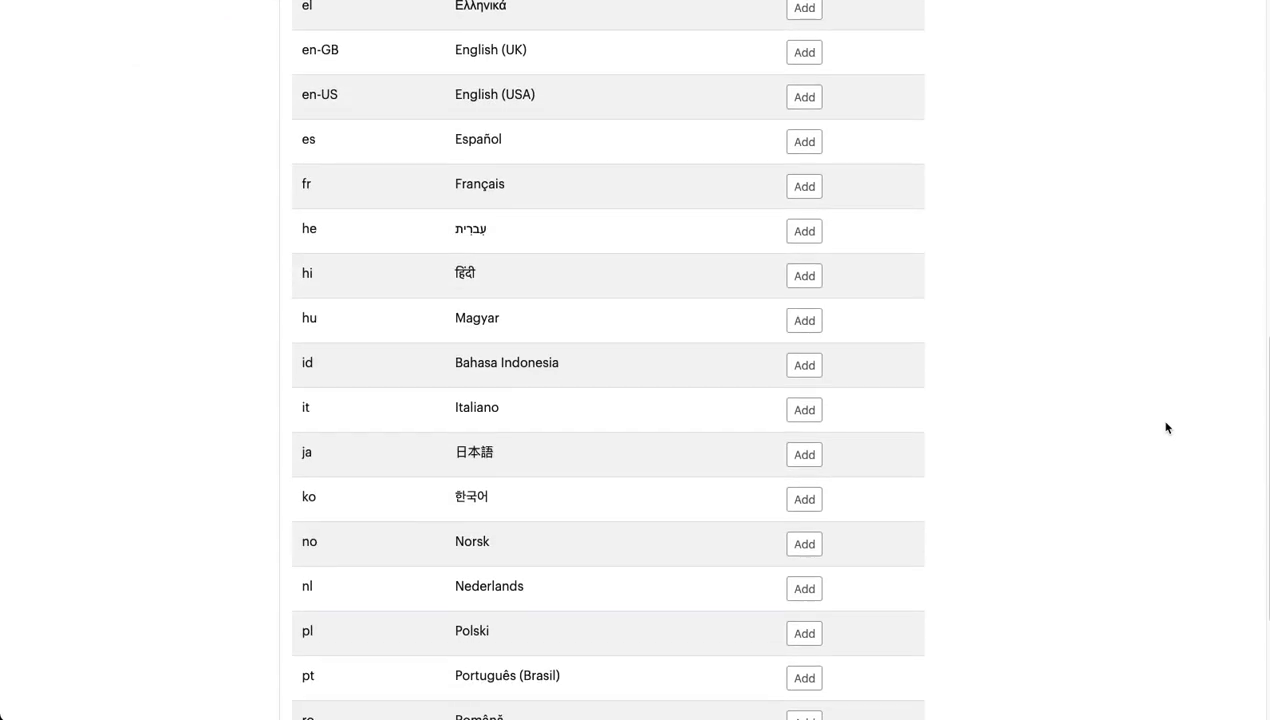
{"action": "scroll", "coordinate": [1166, 428], "scroll_direction": "down", "scroll_amount": 5}
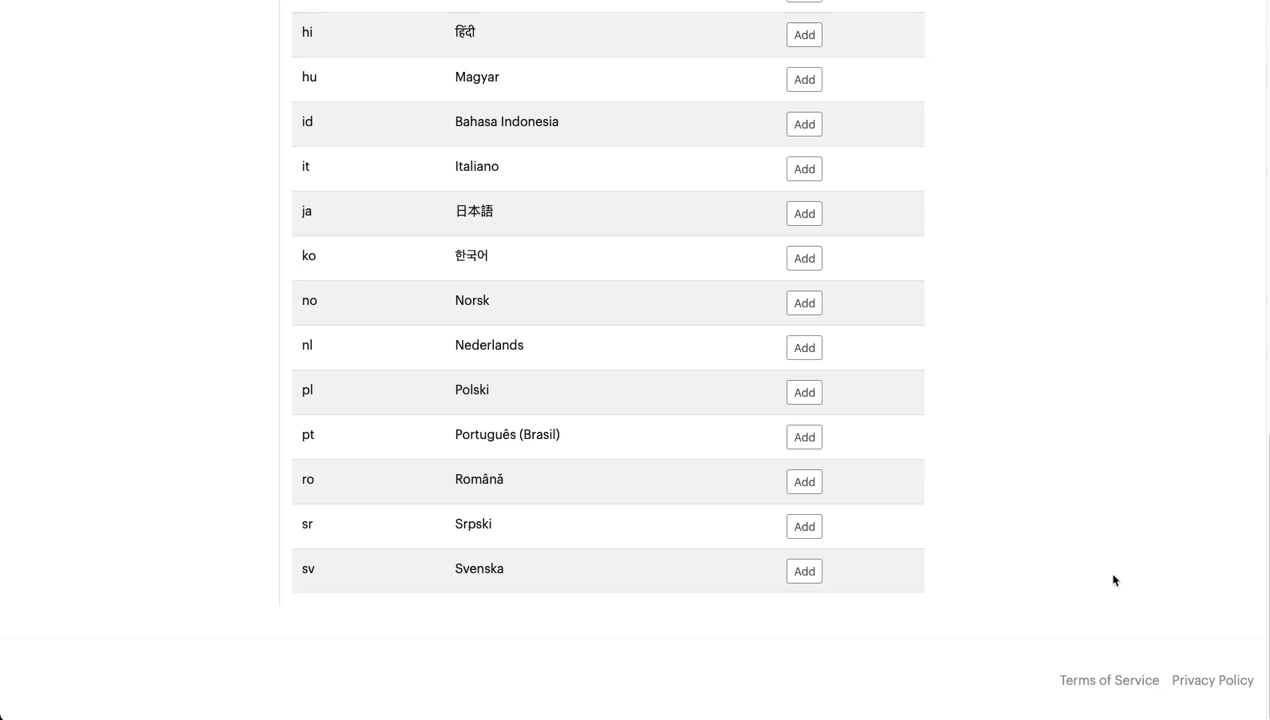
Add the Español (es) locale to the organization from the available locales.
{"action": "scroll", "coordinate": [1113, 580], "scroll_direction": "up", "scroll_amount": 1}
{"action": "scroll", "coordinate": [1113, 580], "scroll_direction": "up", "scroll_amount": 3}
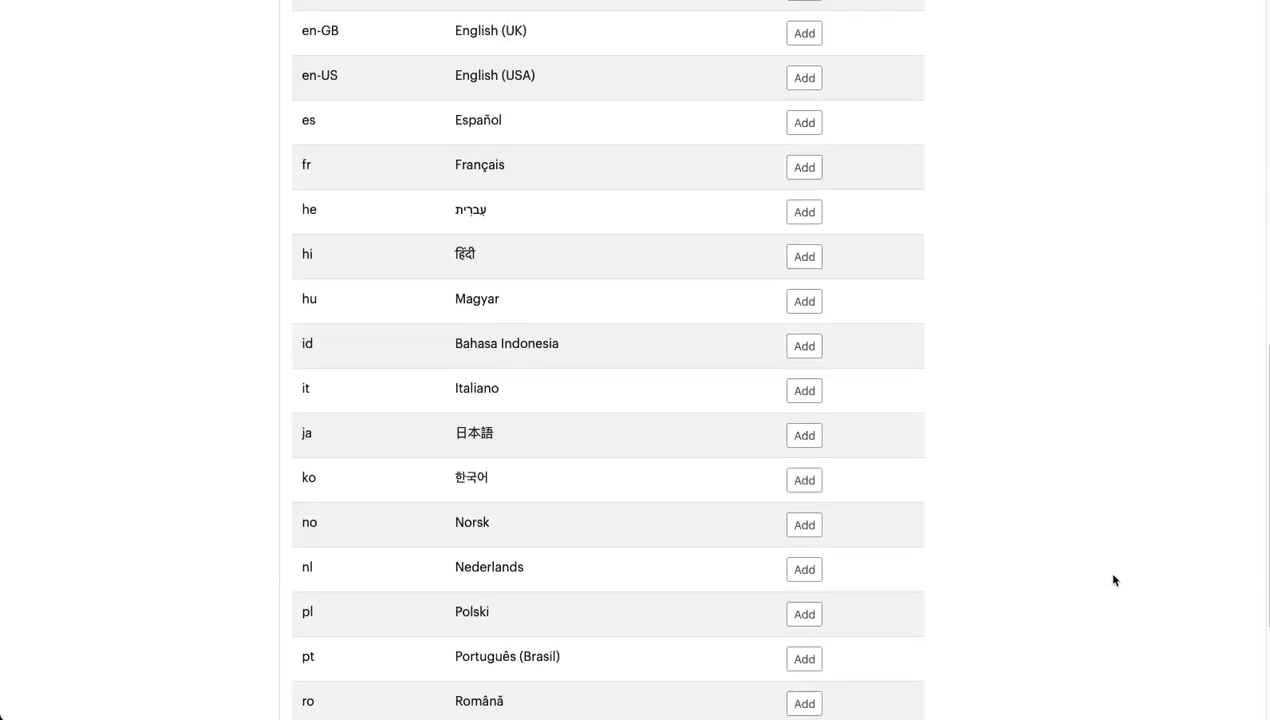
{"action": "left_click", "coordinate": [805, 124]}
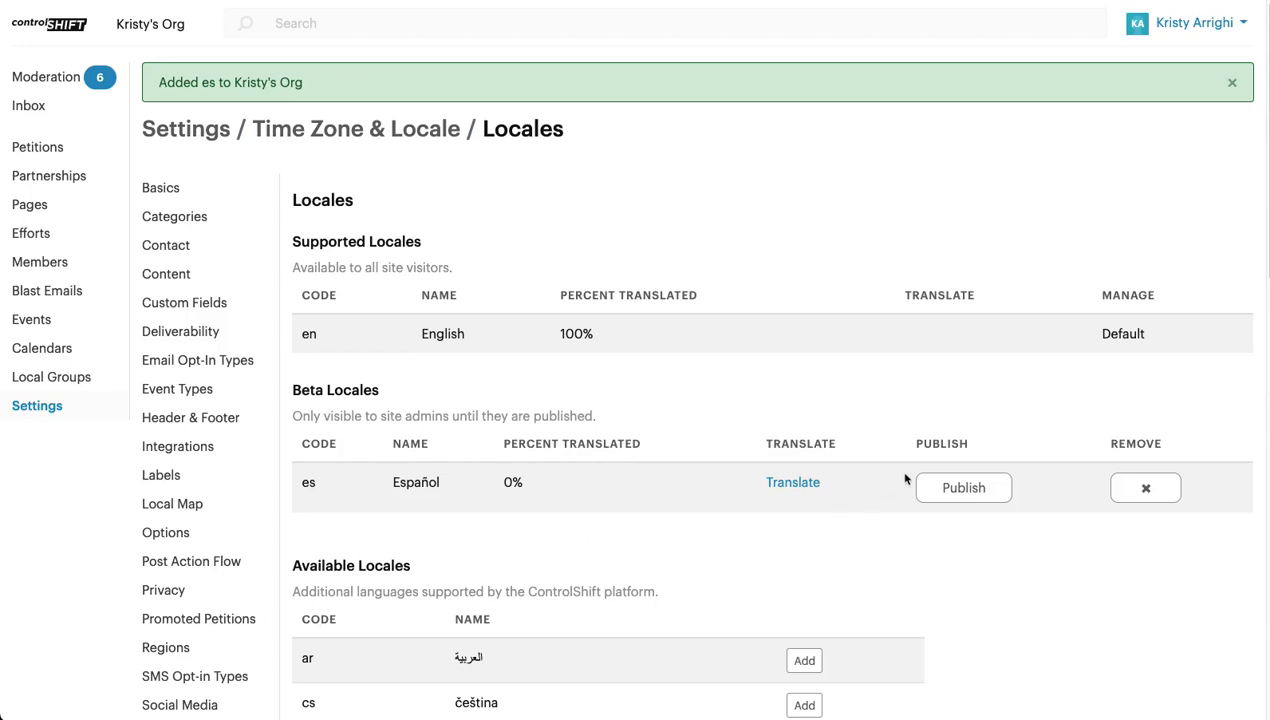
Open the Español translation of the Homepage Campaign Start Help Text within the Home site content.
{"action": "left_click", "coordinate": [792, 483]}
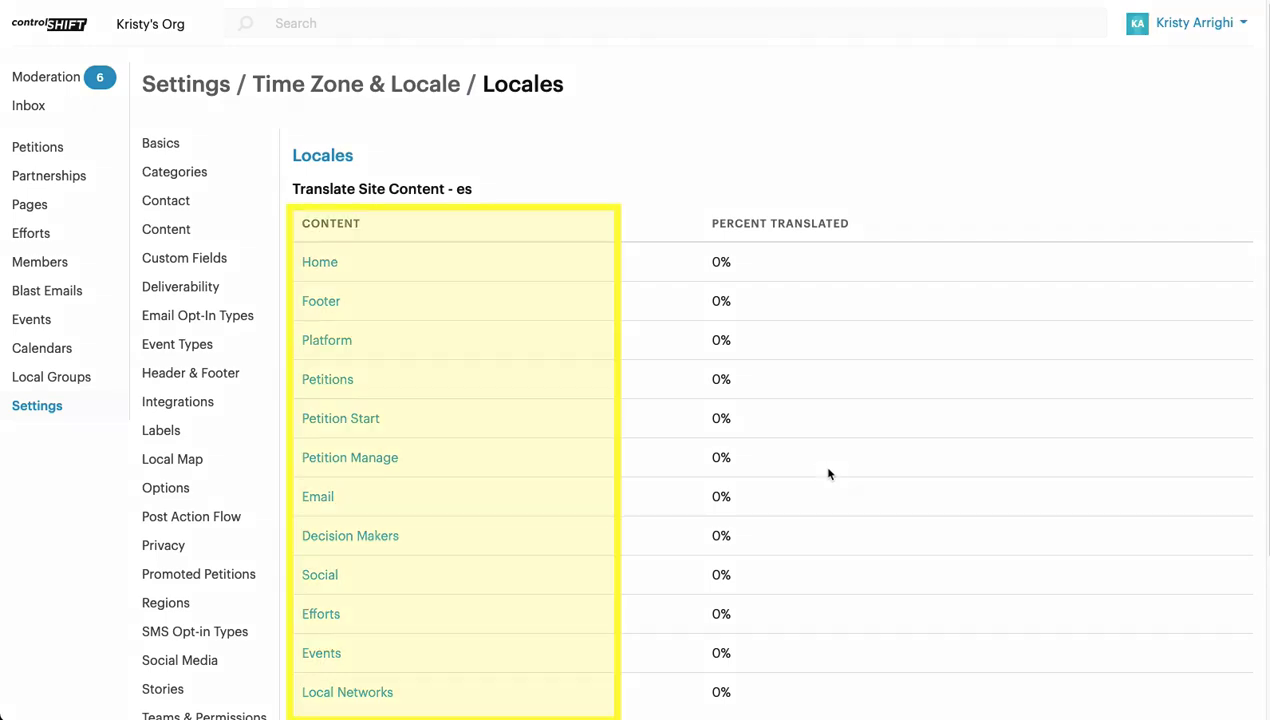
{"action": "scroll", "coordinate": [828, 474], "scroll_direction": "down", "scroll_amount": 2}
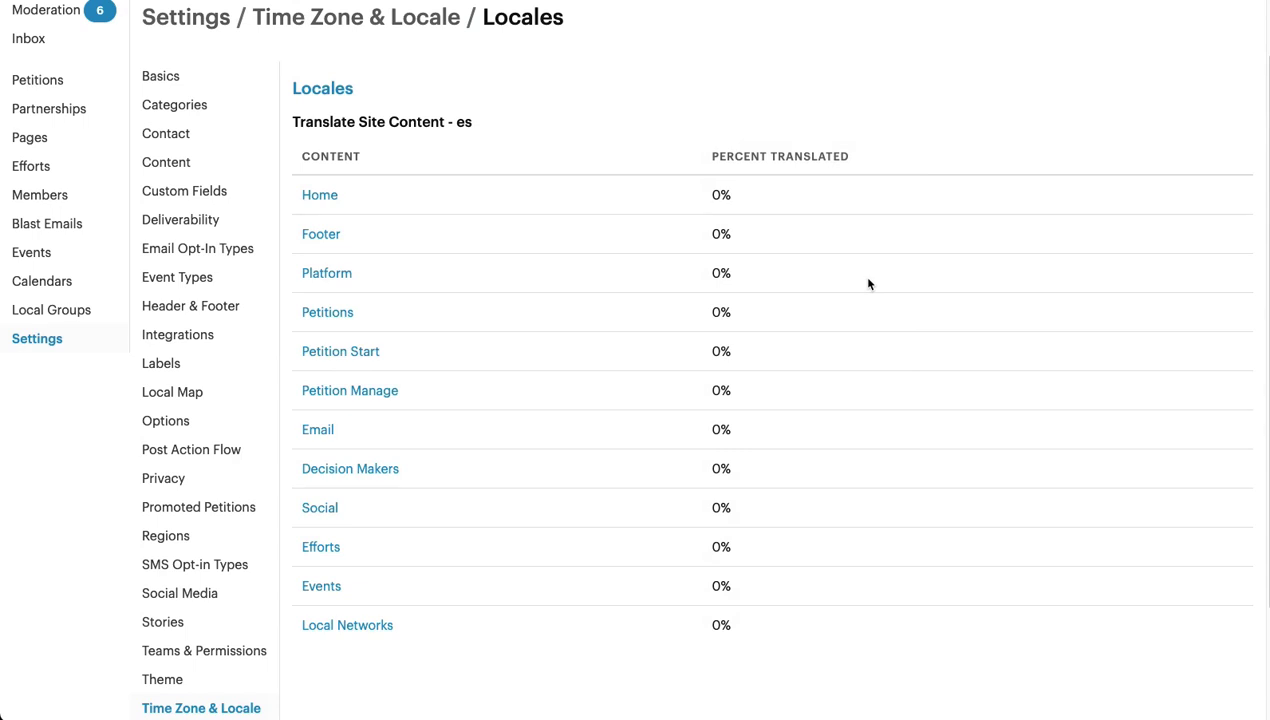
{"action": "left_click", "coordinate": [333, 199]}
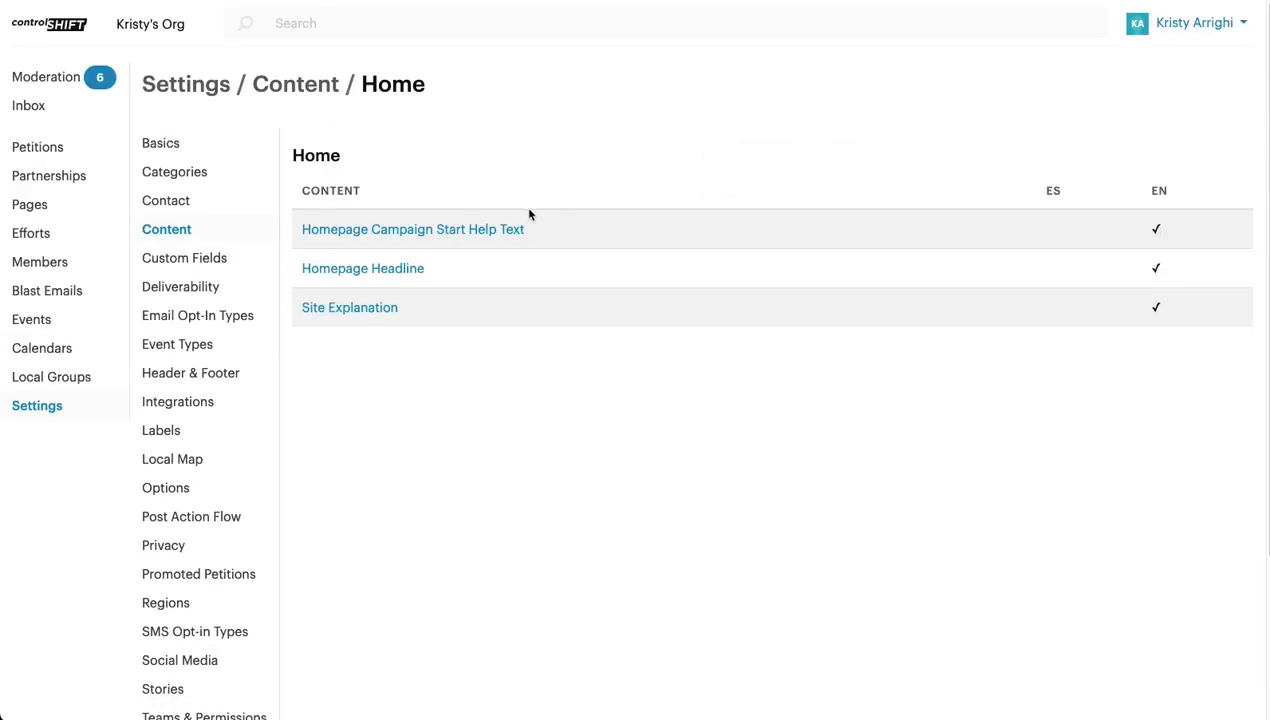
{"action": "left_click", "coordinate": [514, 230]}
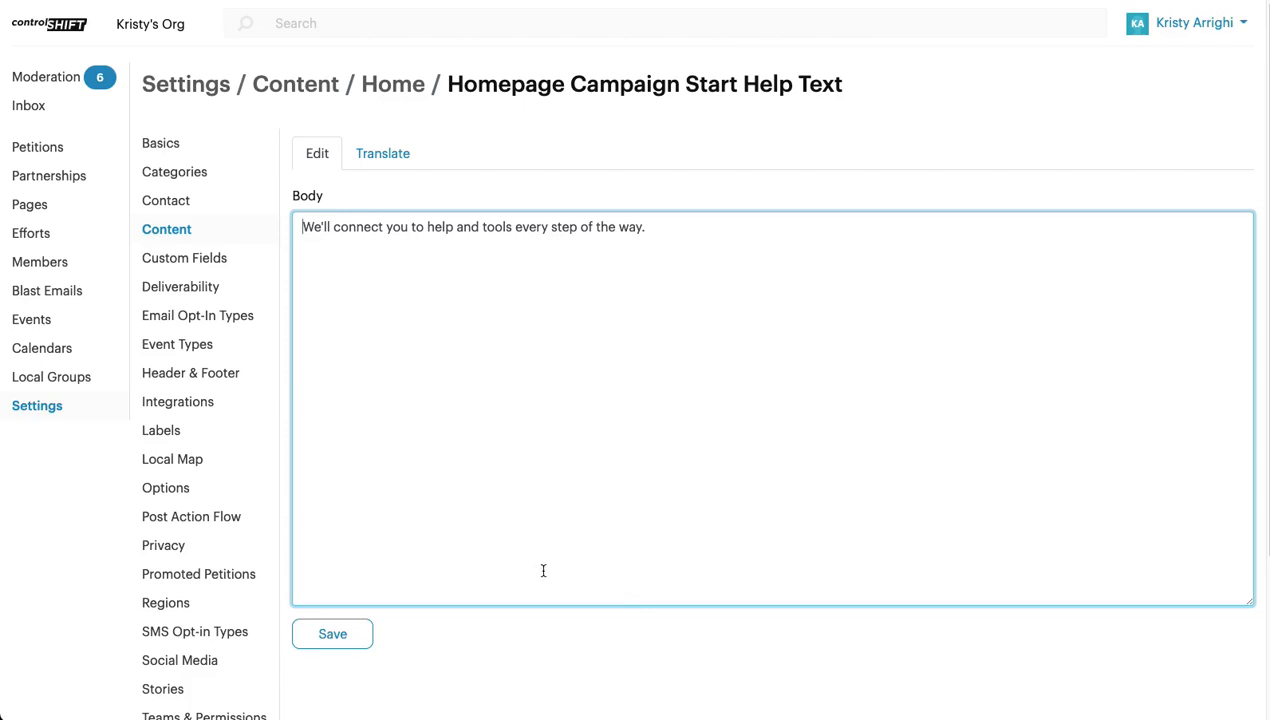
{"action": "left_click", "coordinate": [368, 168]}
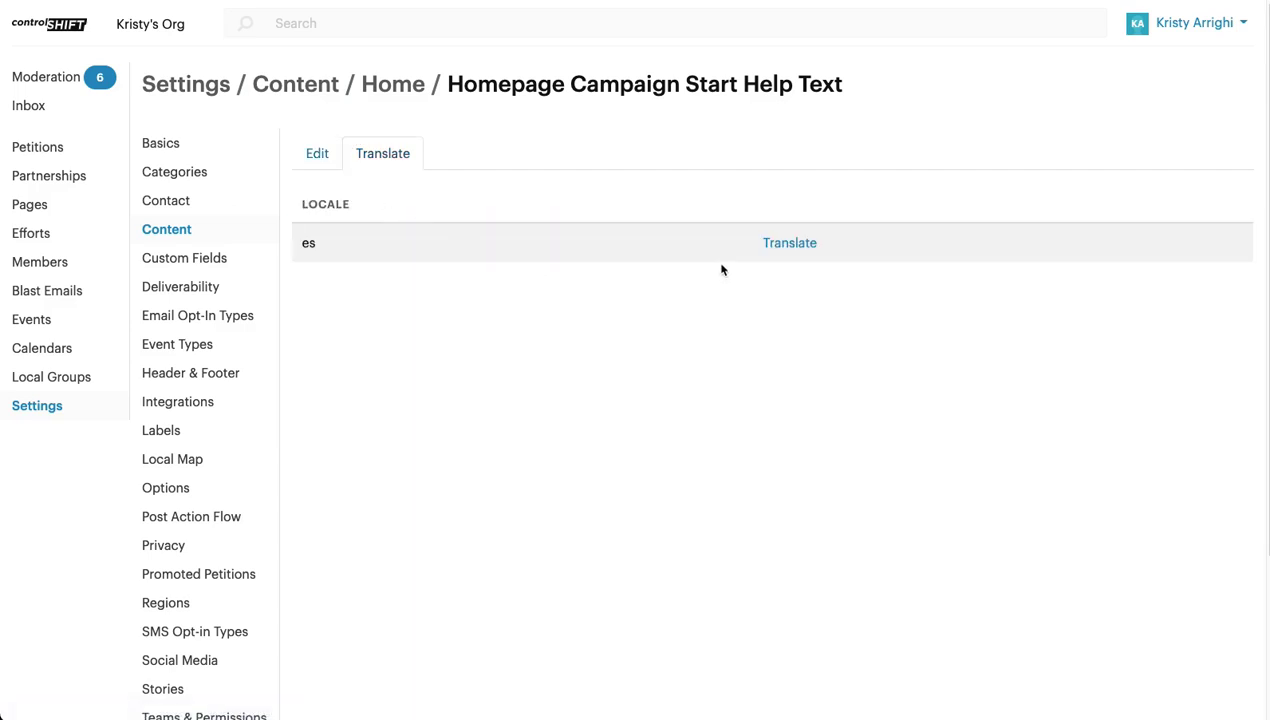
{"action": "left_click", "coordinate": [777, 250]}
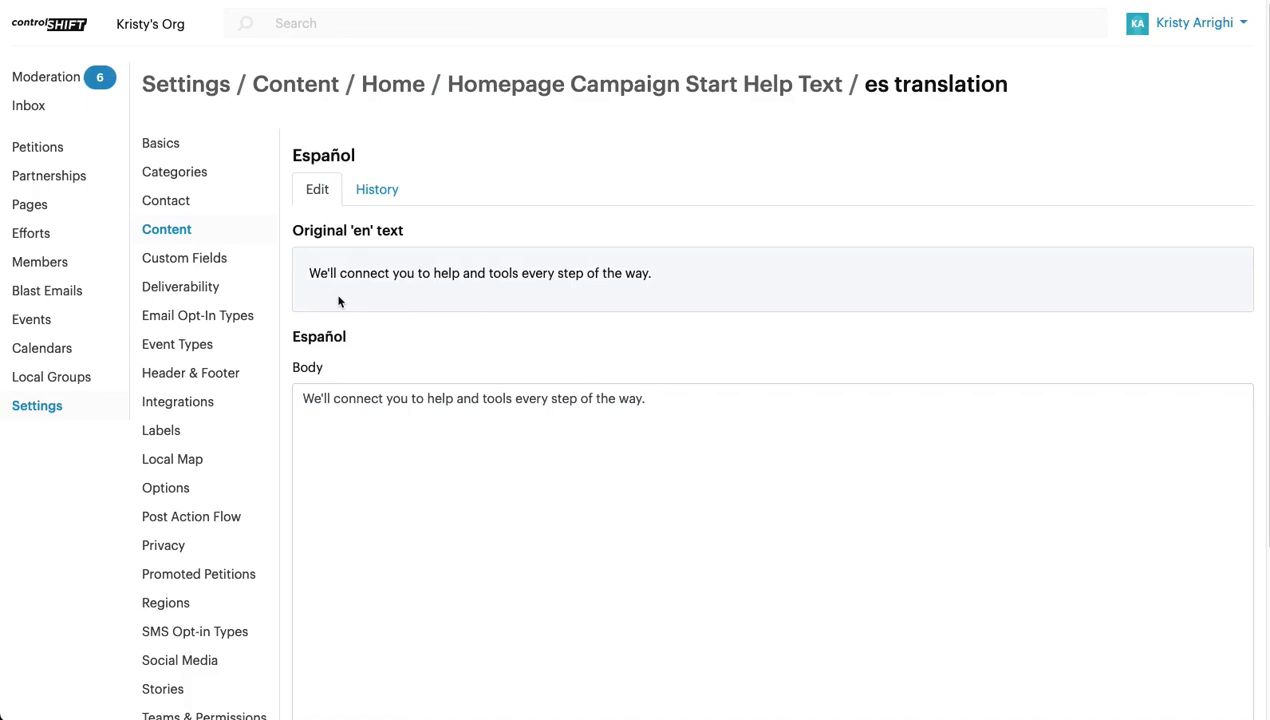
Replace the Español body with "Te brindaremos asistencia y herramientas en cada uno de los pasos de la creación de tu campaña." and save the translation.
{"action": "left_click", "coordinate": [738, 418]}
{"action": "left_click_drag", "start_coordinate": [668, 400], "coordinate": [273, 398]}
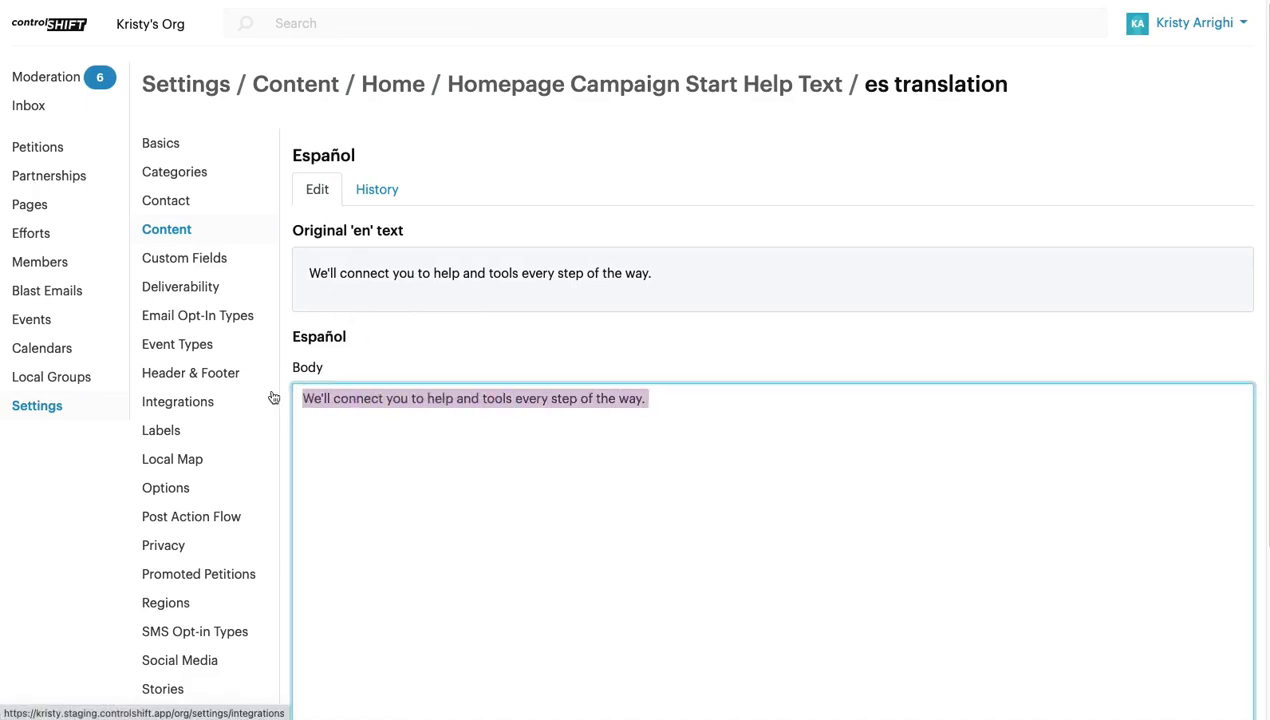
{"action": "type", "text": "Te brindaremos asistencia y herramientas en cada uno de los pasos de la creación de tu campaña."}
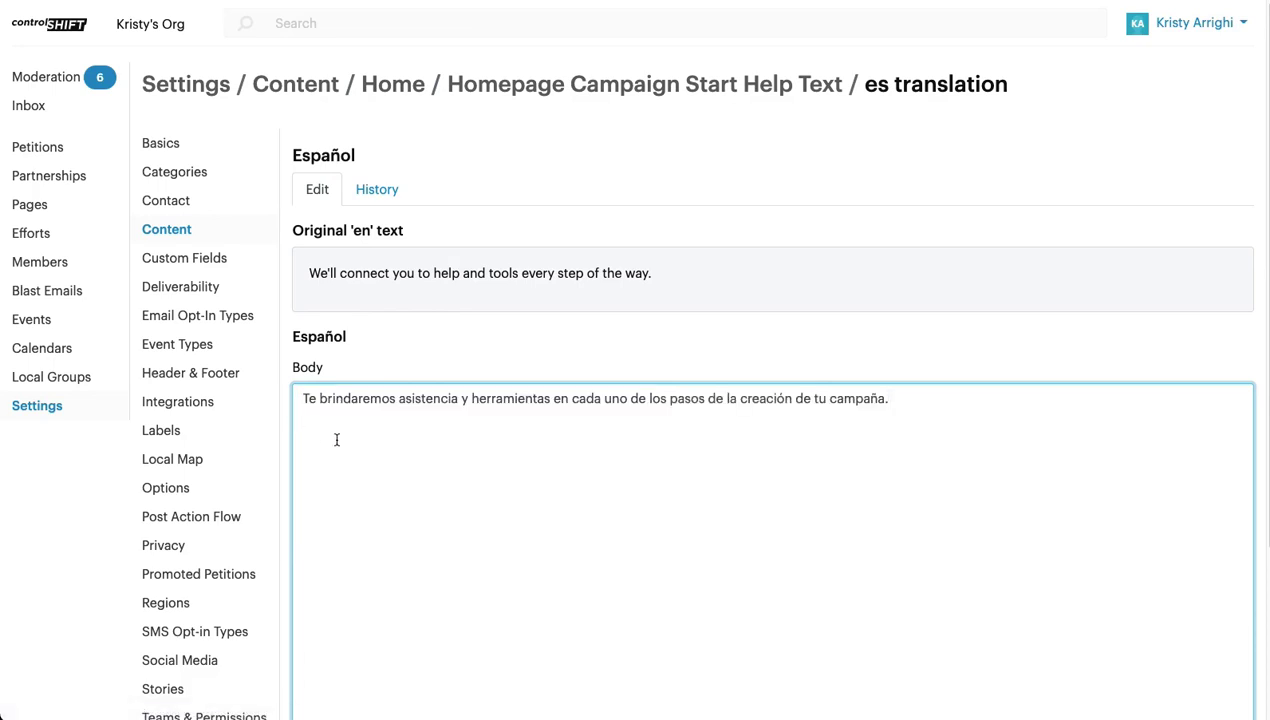
{"action": "scroll", "coordinate": [336, 440], "scroll_direction": "down", "scroll_amount": 3}
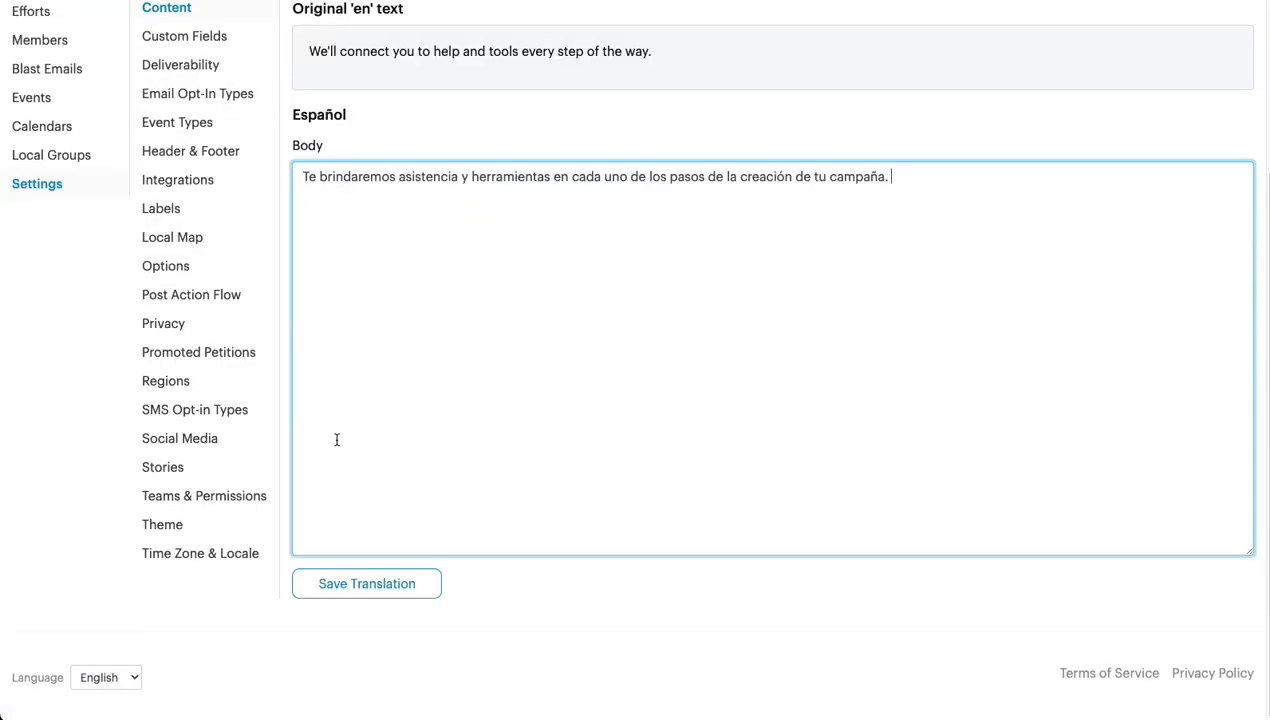
{"action": "left_click", "coordinate": [366, 588]}
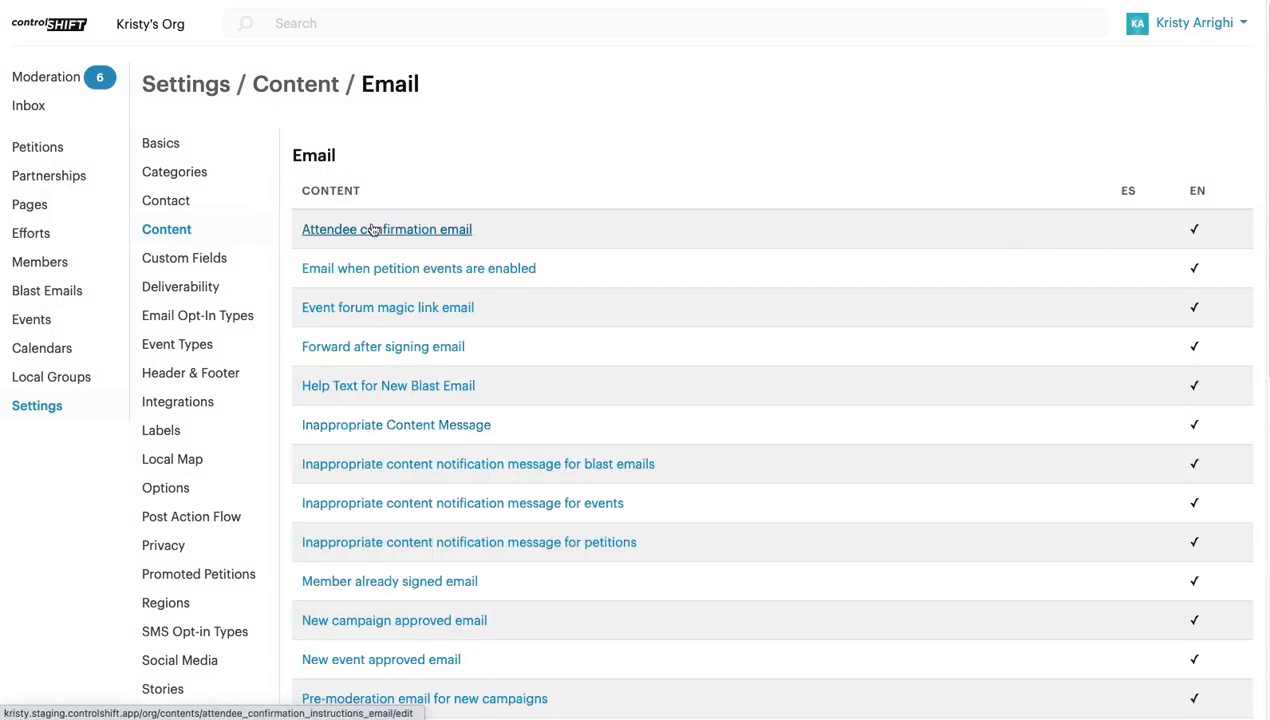
Open the Español translation of "Email when petition events are enabled" and examine the recipient.first_name placeholder in its body.
{"action": "left_click", "coordinate": [504, 270]}
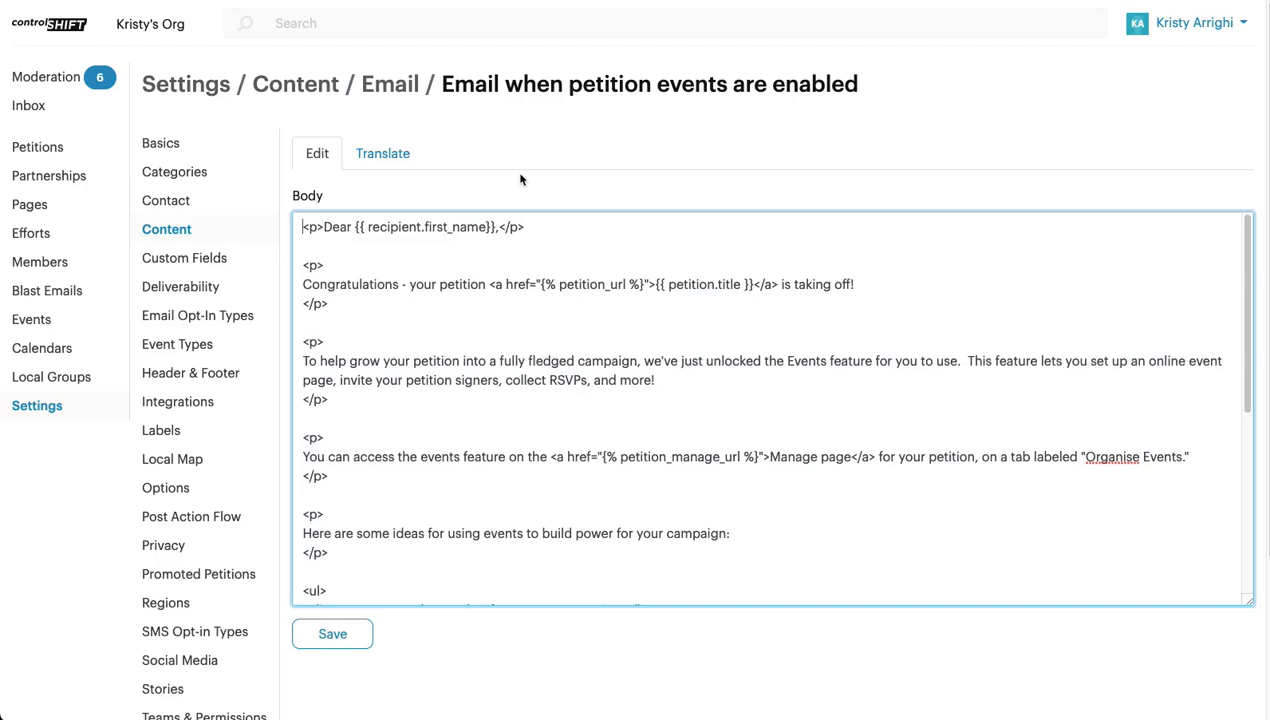
{"action": "left_click", "coordinate": [416, 163]}
{"action": "left_click", "coordinate": [788, 241]}
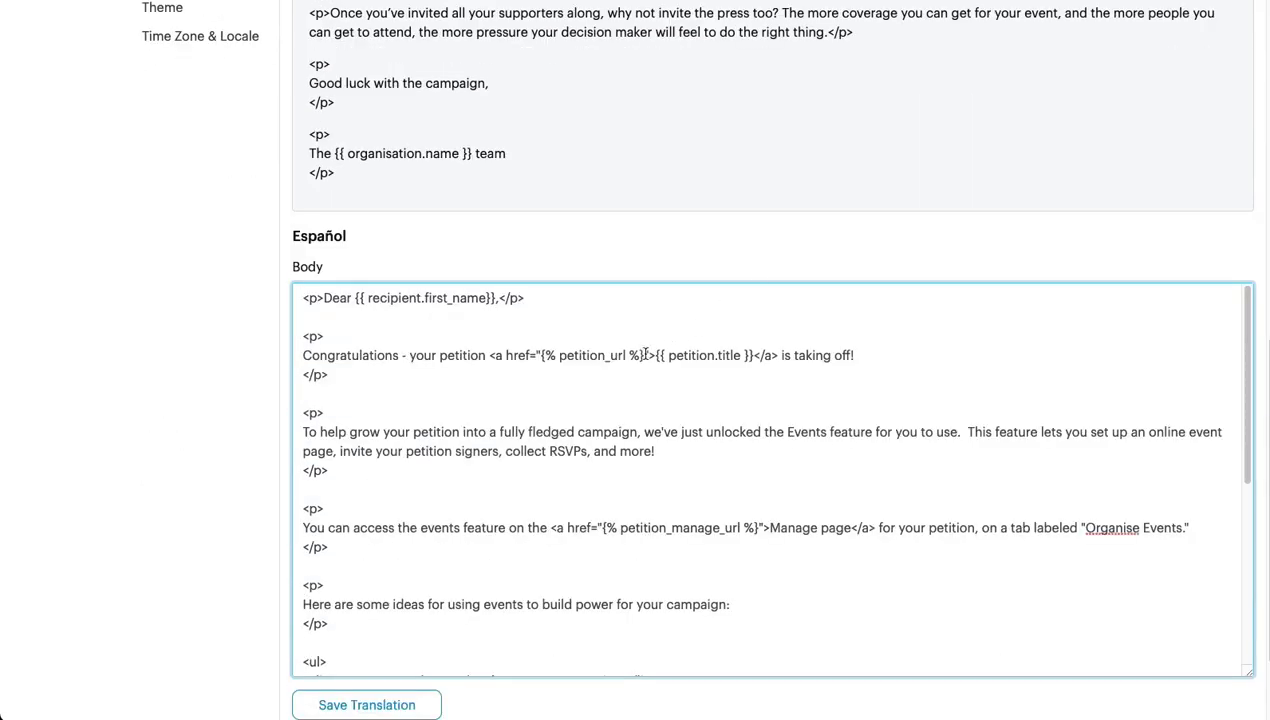
{"action": "left_click", "coordinate": [367, 298]}
{"action": "left_click_drag", "start_coordinate": [367, 298], "coordinate": [500, 298]}
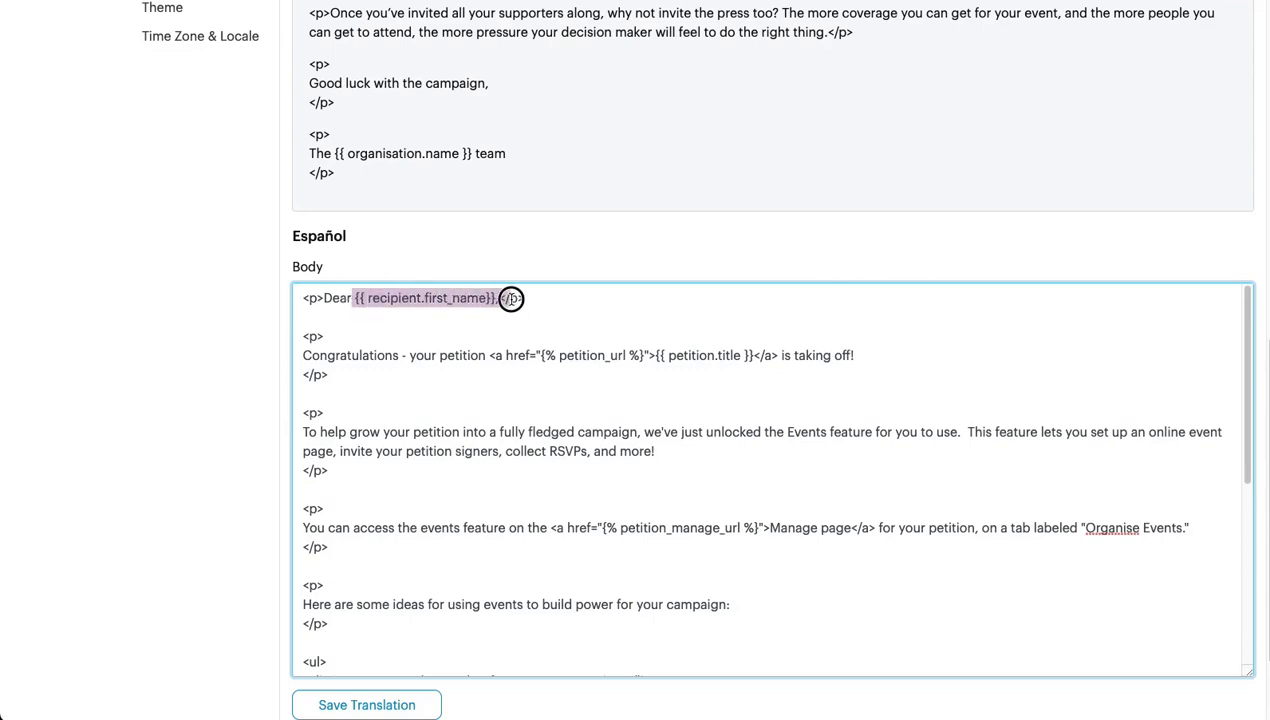
{"action": "left_click", "coordinate": [984, 114]}
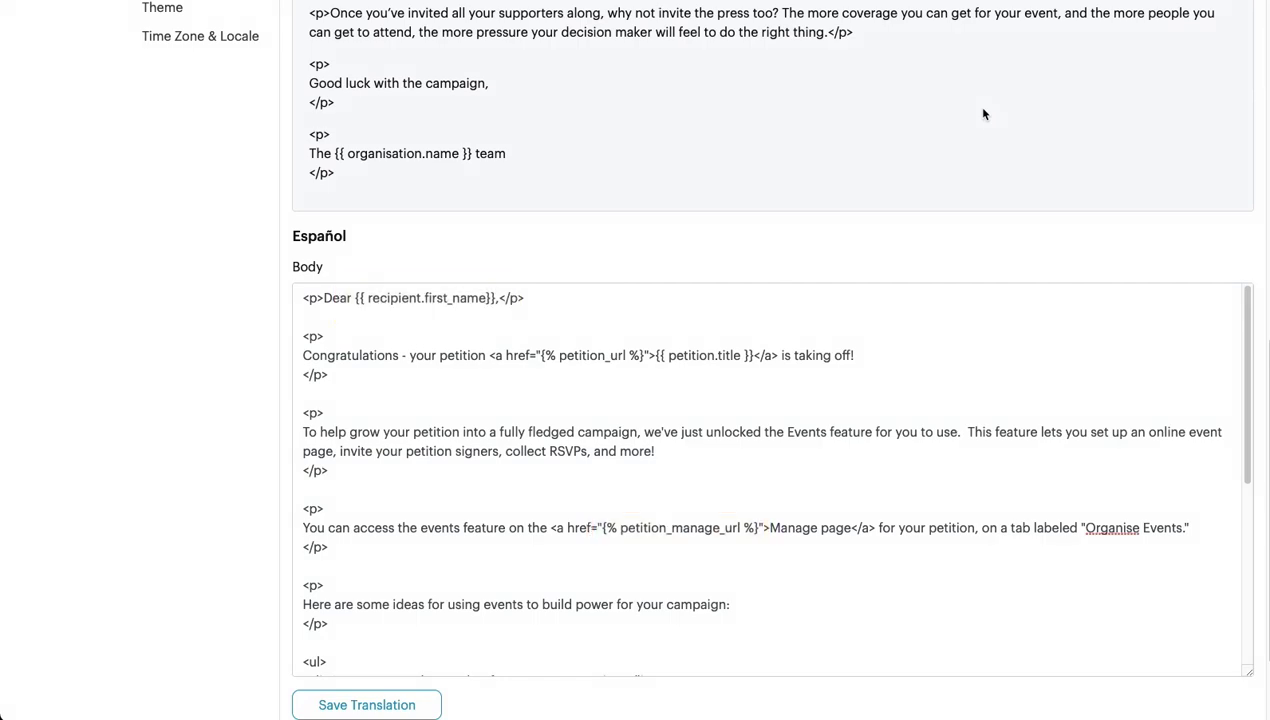
Return to the locale management page and publish the Español beta locale for all site visitors.
{"action": "scroll", "coordinate": [743, 142], "scroll_direction": "up", "scroll_amount": 15}
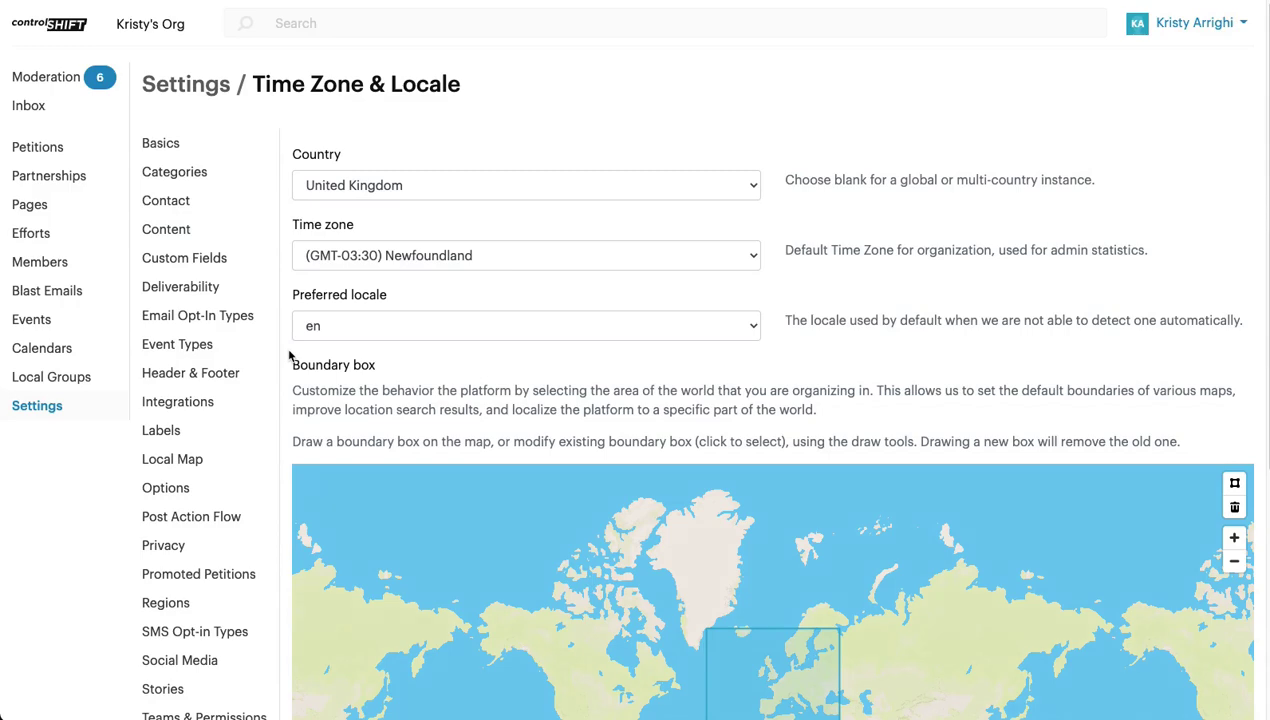
{"action": "scroll", "coordinate": [289, 356], "scroll_direction": "down", "scroll_amount": 1}
{"action": "scroll", "coordinate": [289, 356], "scroll_direction": "down", "scroll_amount": 5}
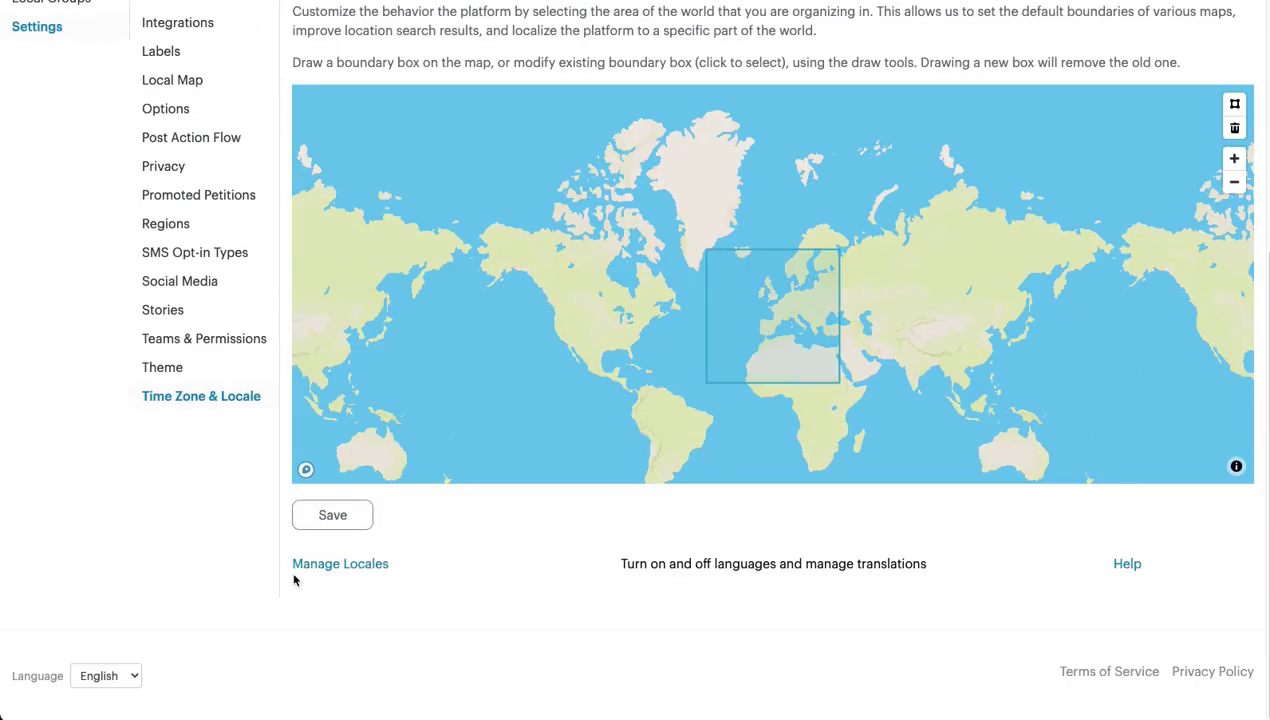
{"action": "left_click", "coordinate": [325, 565]}
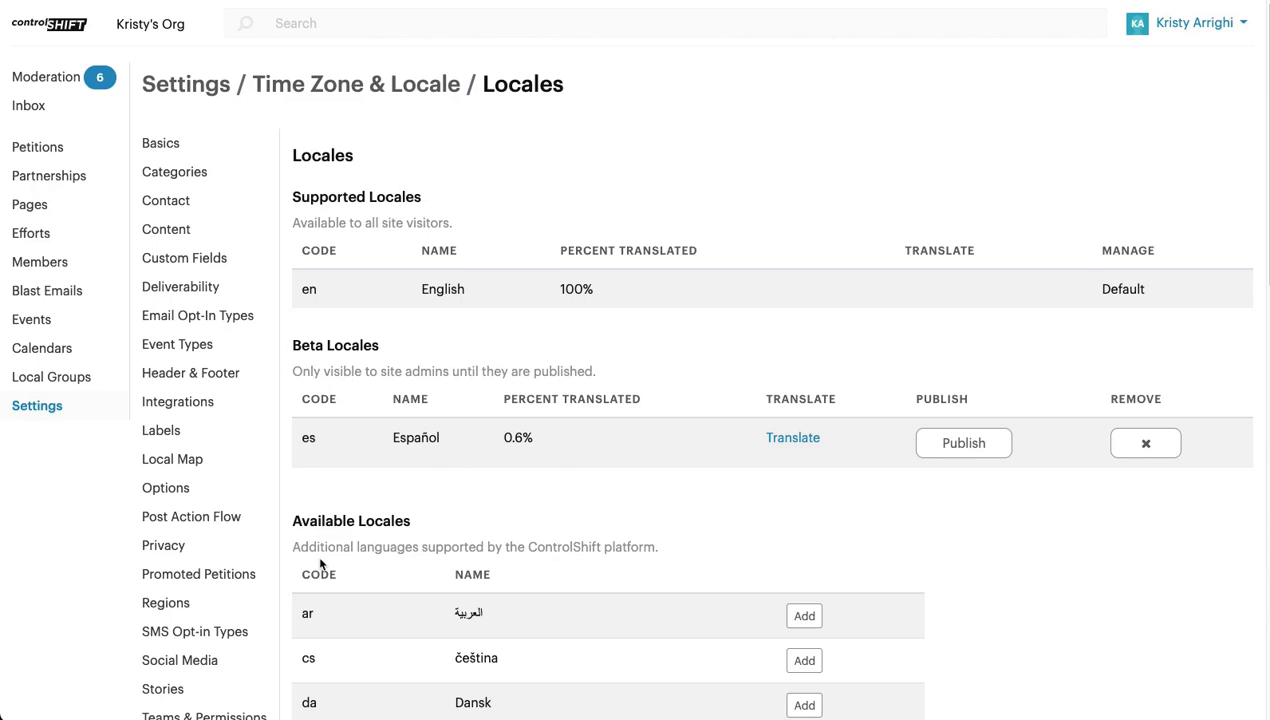
{"action": "left_click", "coordinate": [944, 446]}
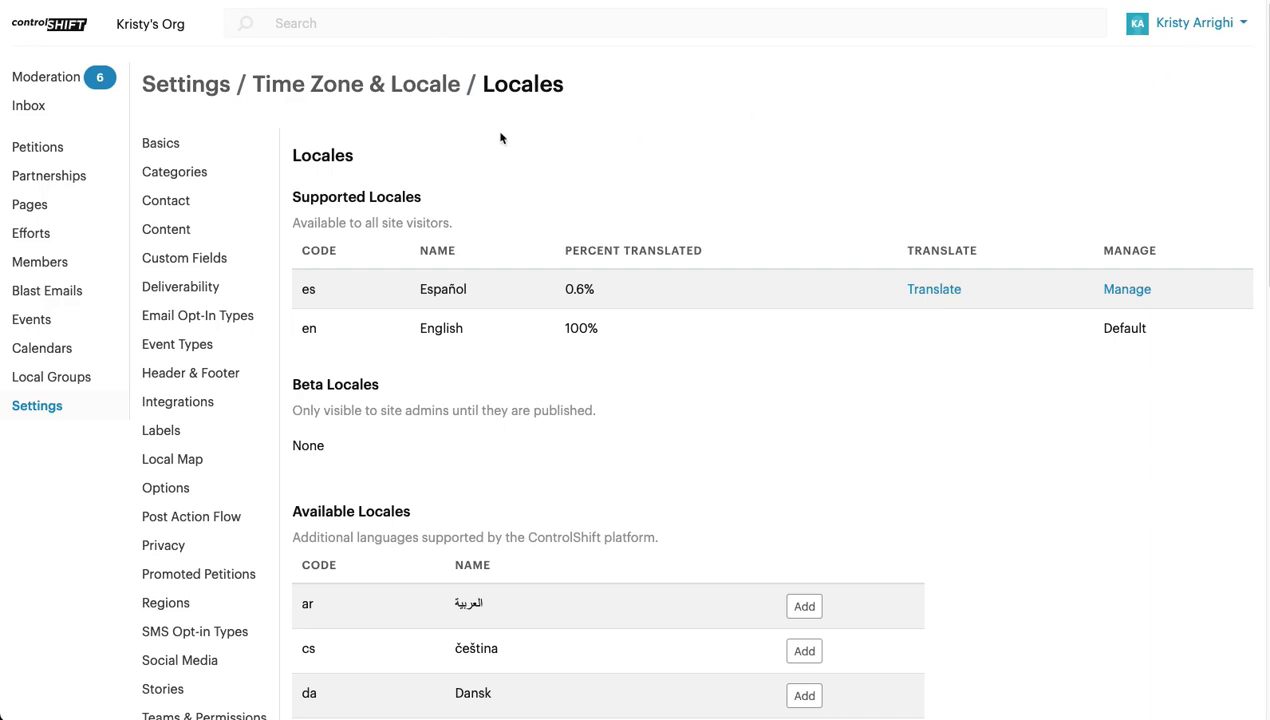
Open the public homepage and check the languages offered by its footer language selector, leaving English selected.
{"action": "left_click", "coordinate": [180, 30]}
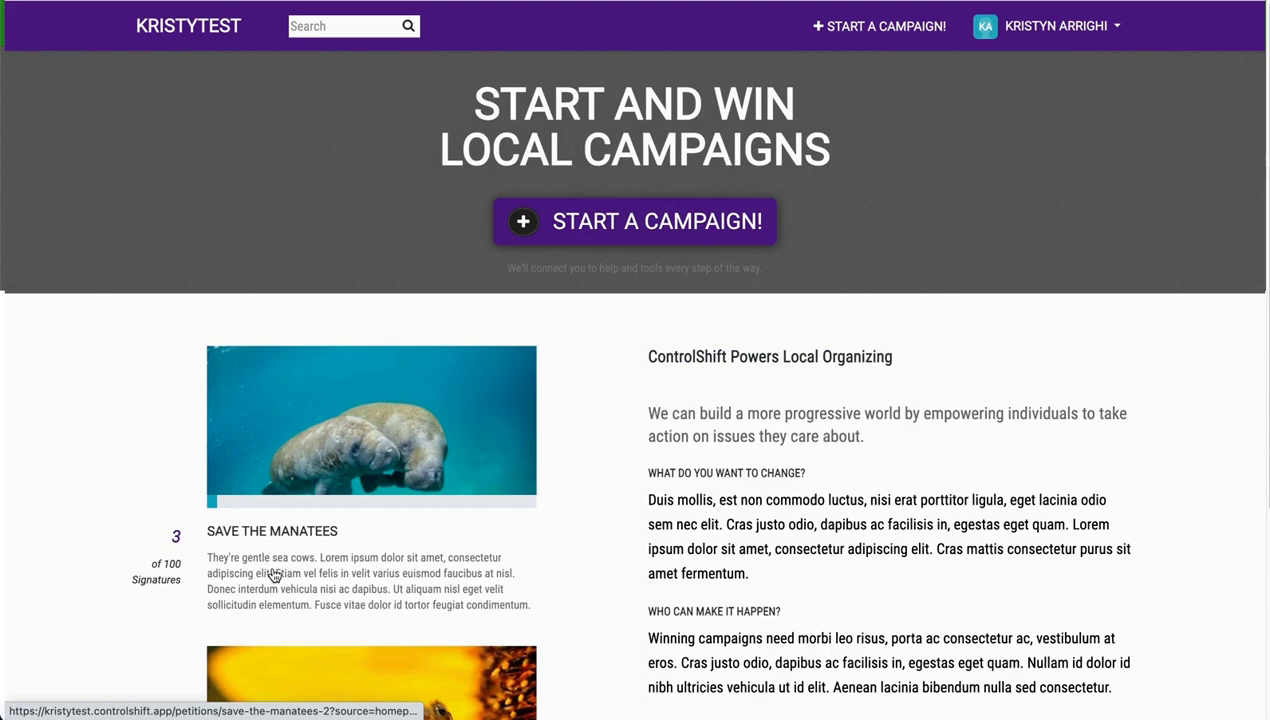
{"action": "scroll", "coordinate": [274, 575], "scroll_direction": "down", "scroll_amount": 5}
{"action": "left_click", "coordinate": [251, 660]}
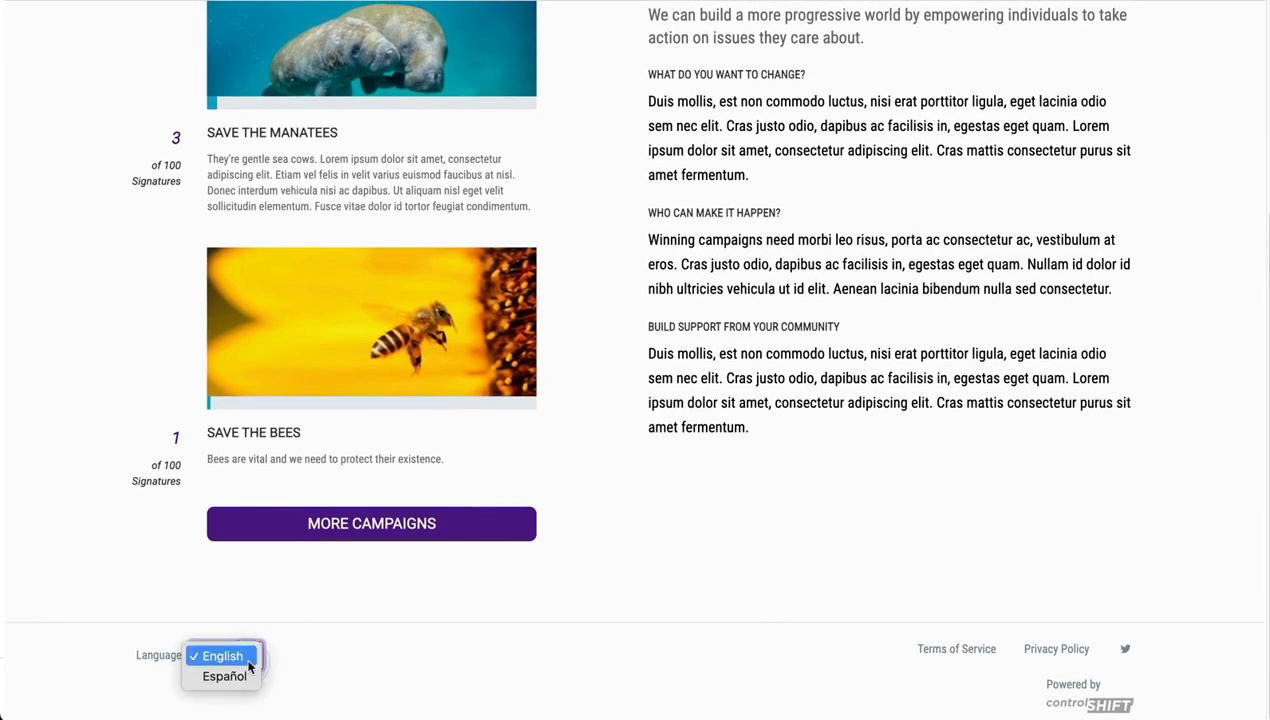
{"action": "left_click", "coordinate": [310, 665]}
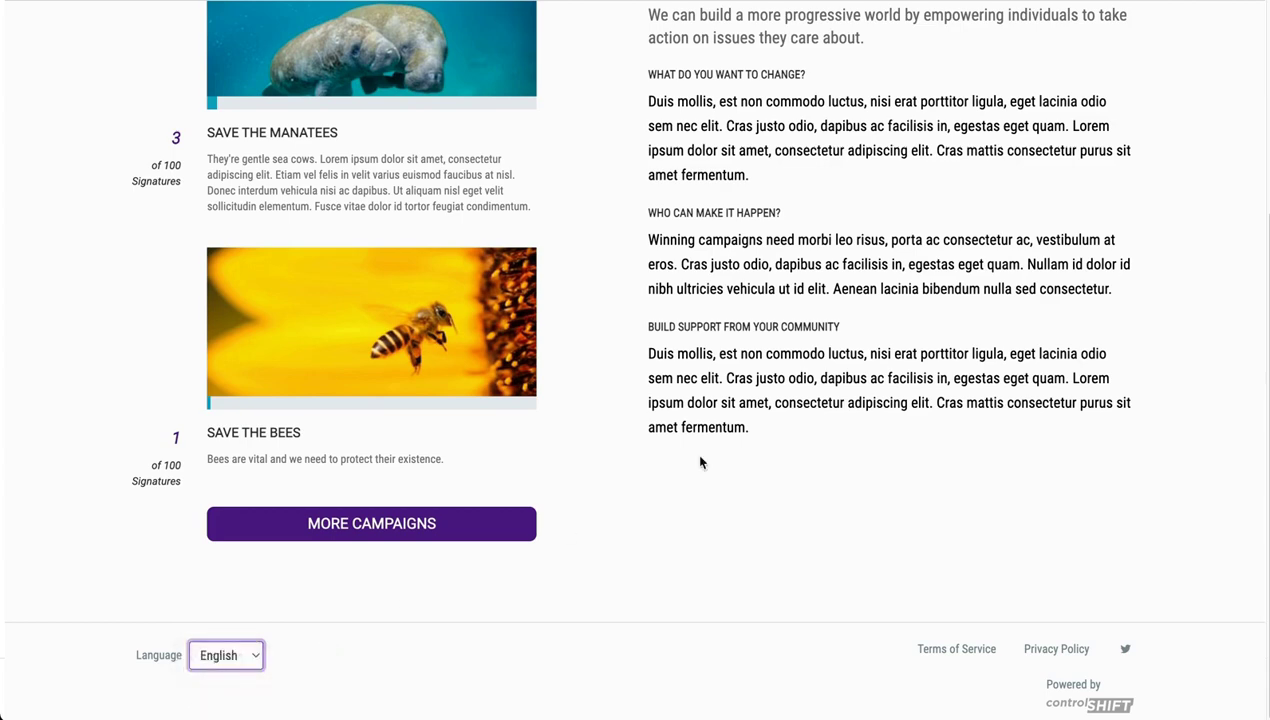
Return from the public homepage to the organisation's admin area and open its Content settings.
{"action": "scroll", "coordinate": [700, 458], "scroll_direction": "up", "scroll_amount": 10}
{"action": "left_click", "coordinate": [1022, 33]}
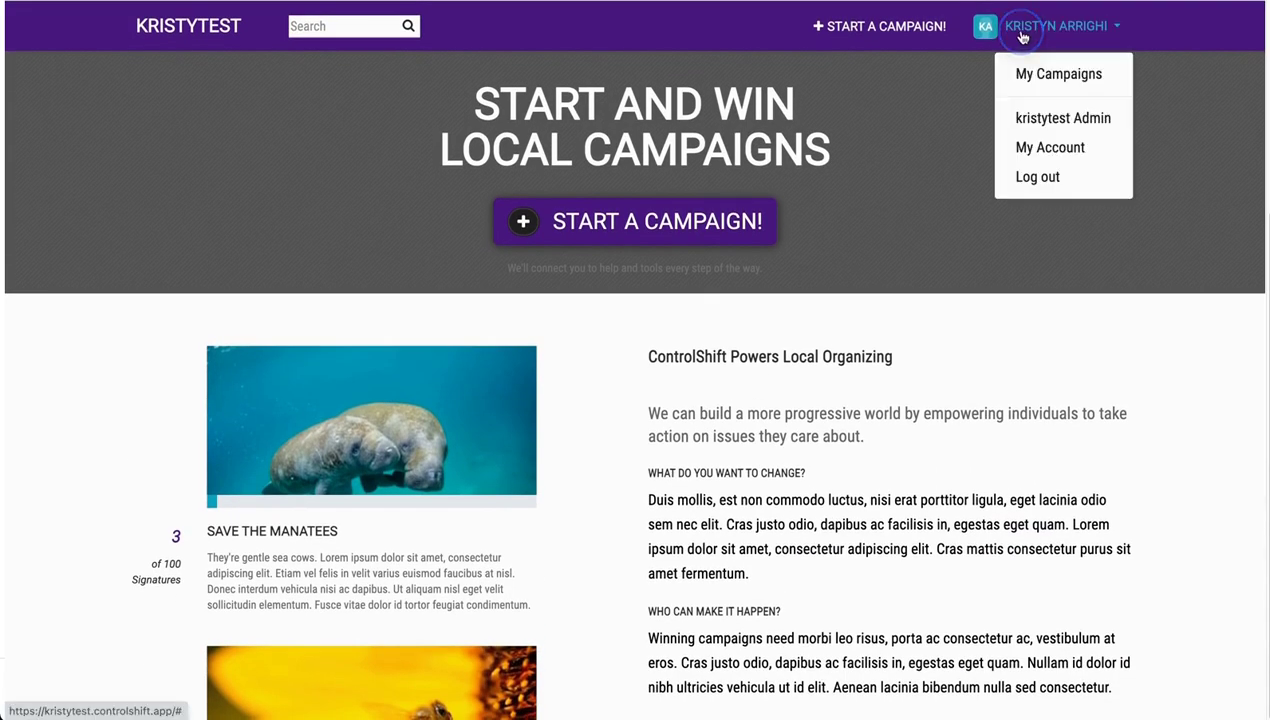
{"action": "left_click", "coordinate": [1031, 123]}
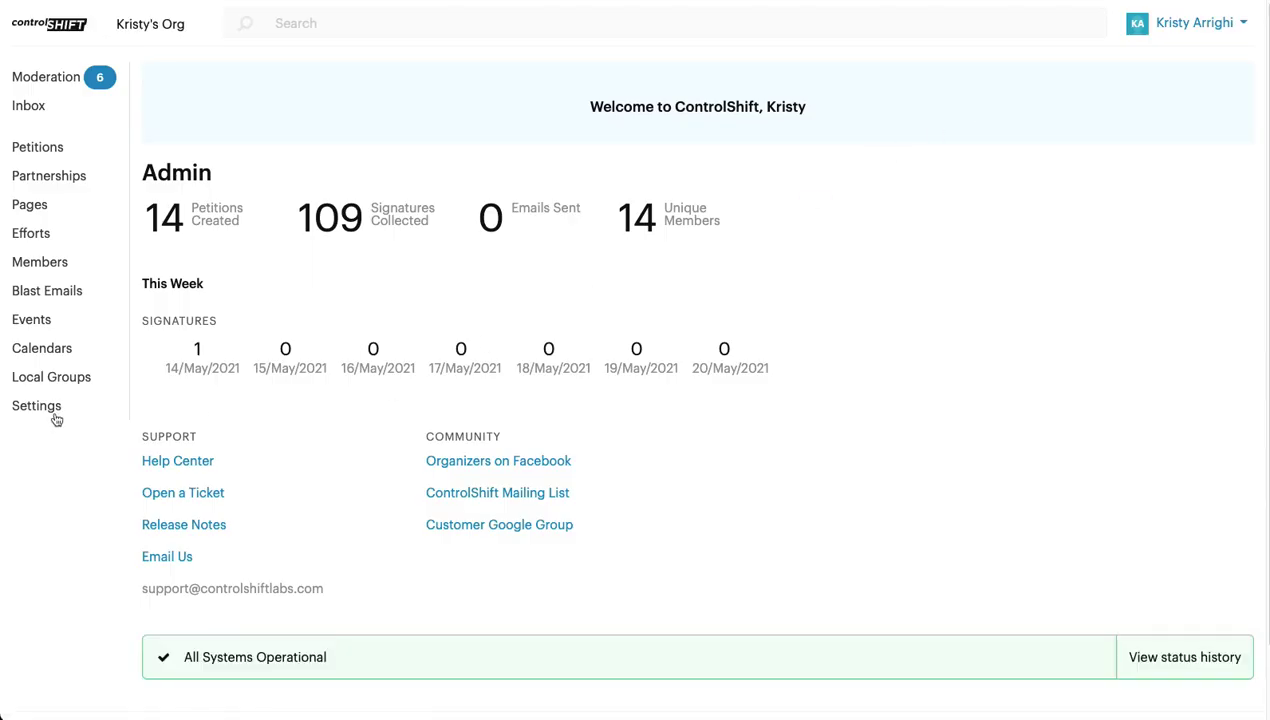
{"action": "left_click", "coordinate": [55, 417]}
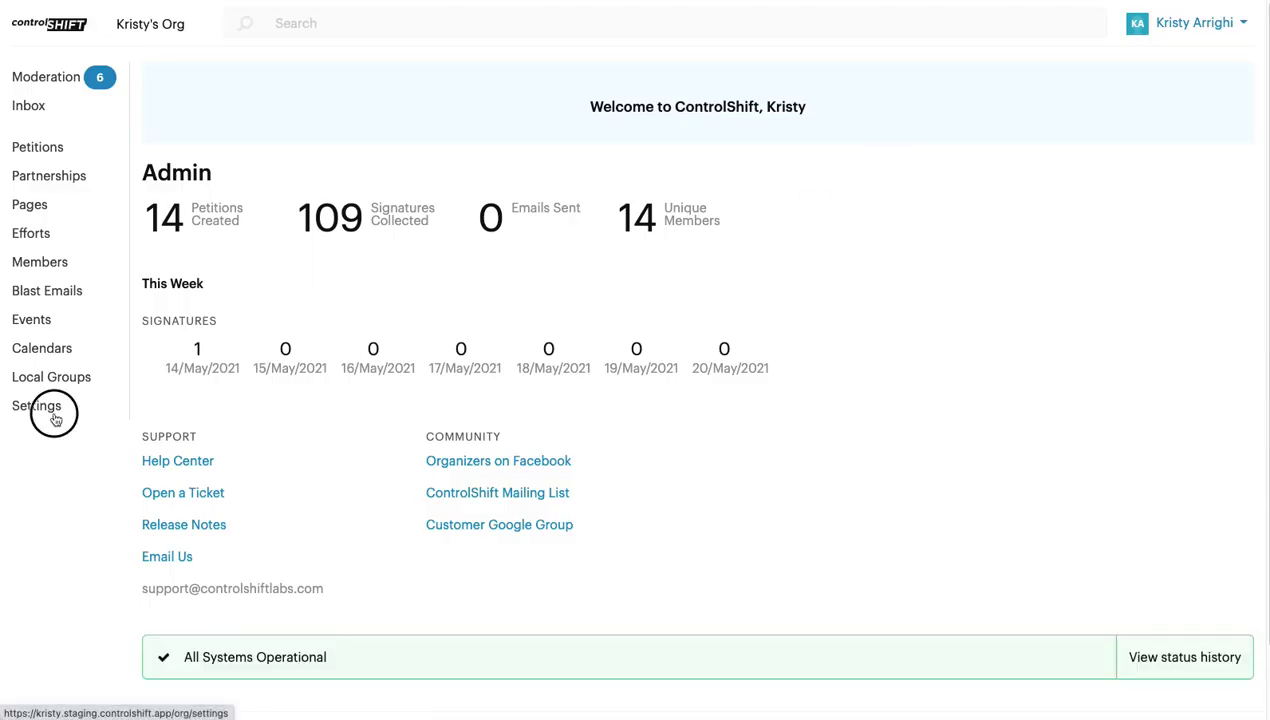
{"action": "left_click", "coordinate": [150, 231]}
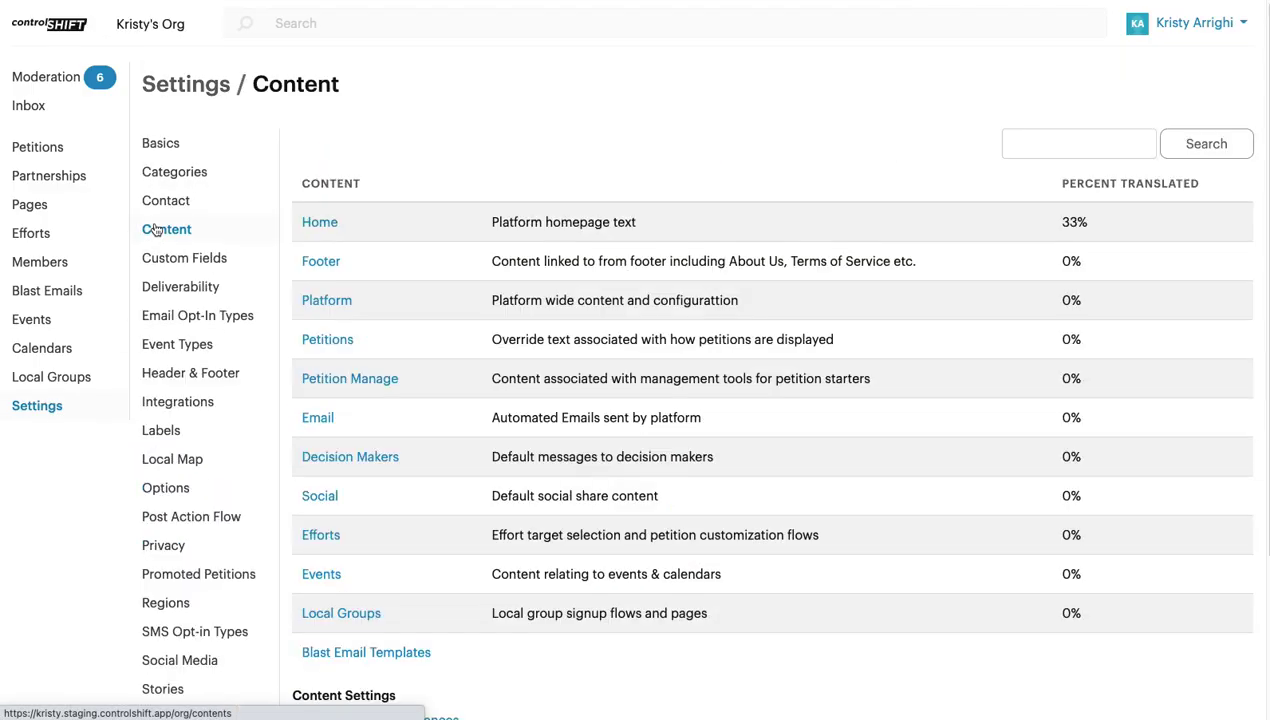
Open the Español translation of the About Us page within the Footer content and examine its original and translation bodies.
{"action": "left_click", "coordinate": [306, 264]}
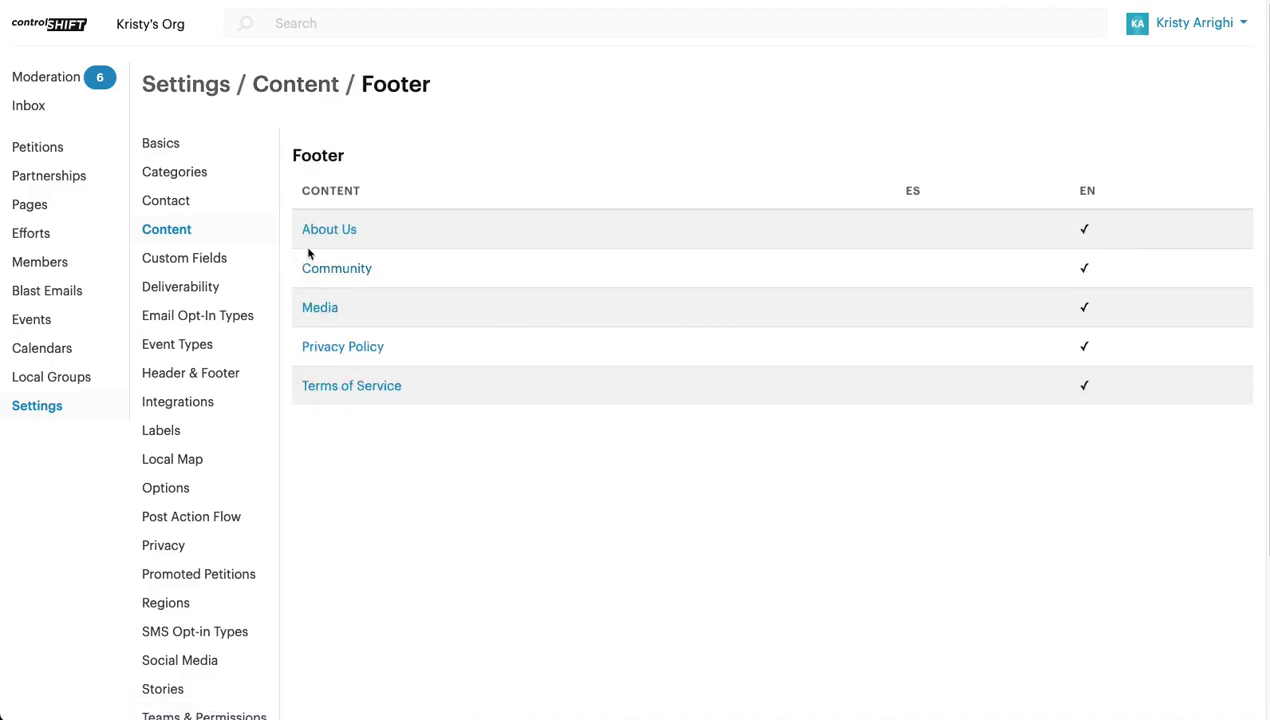
{"action": "left_click", "coordinate": [313, 231]}
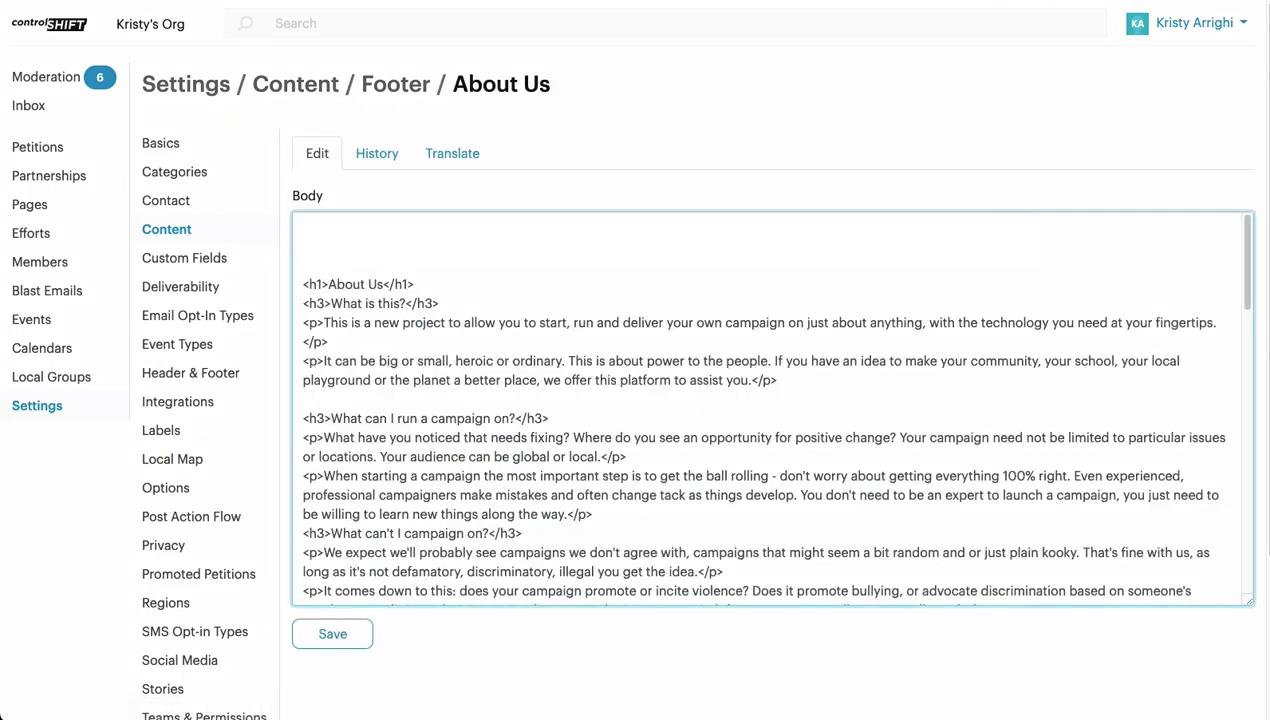
{"action": "left_click", "coordinate": [449, 160]}
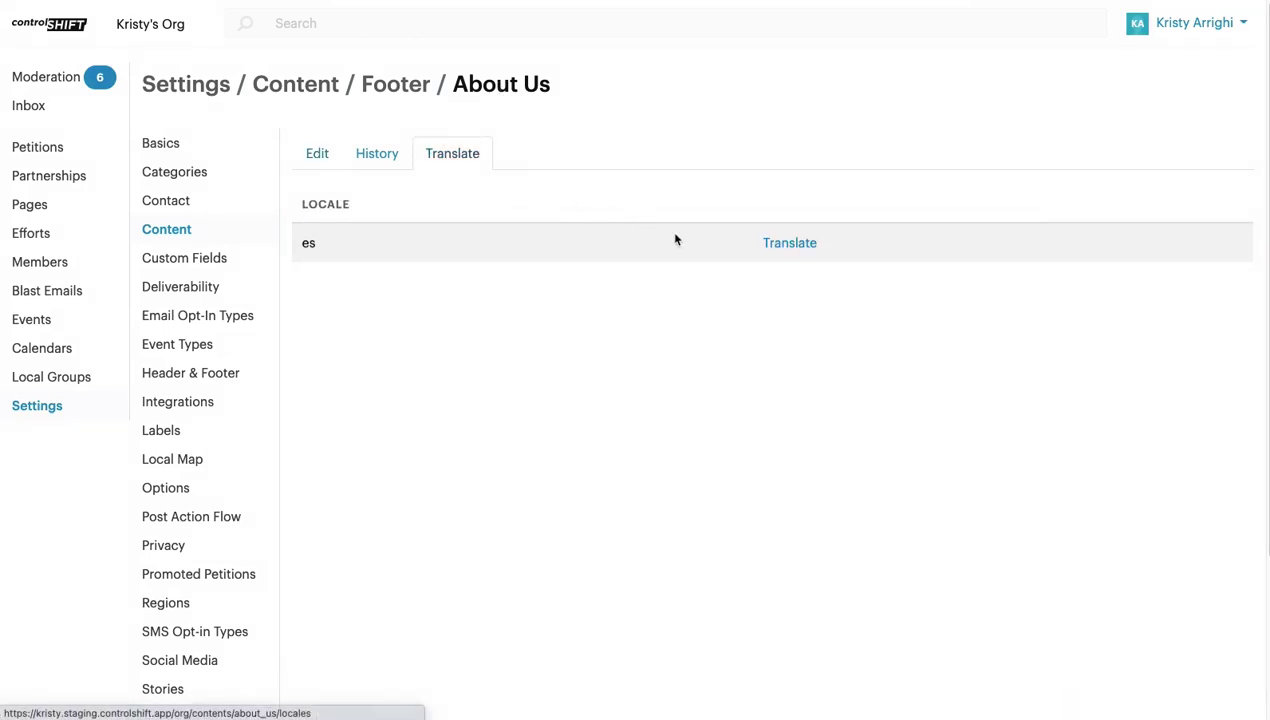
{"action": "left_click", "coordinate": [782, 243]}
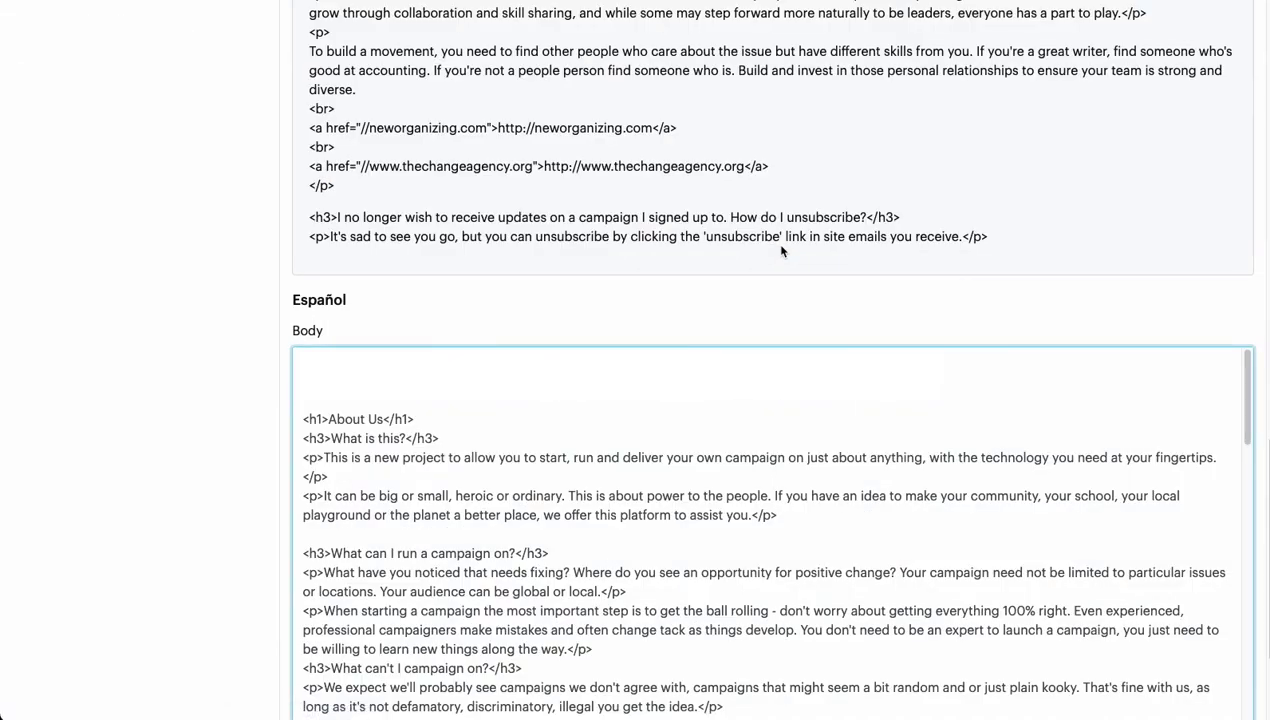
{"action": "scroll", "coordinate": [175, 386], "scroll_direction": "down", "scroll_amount": 2}
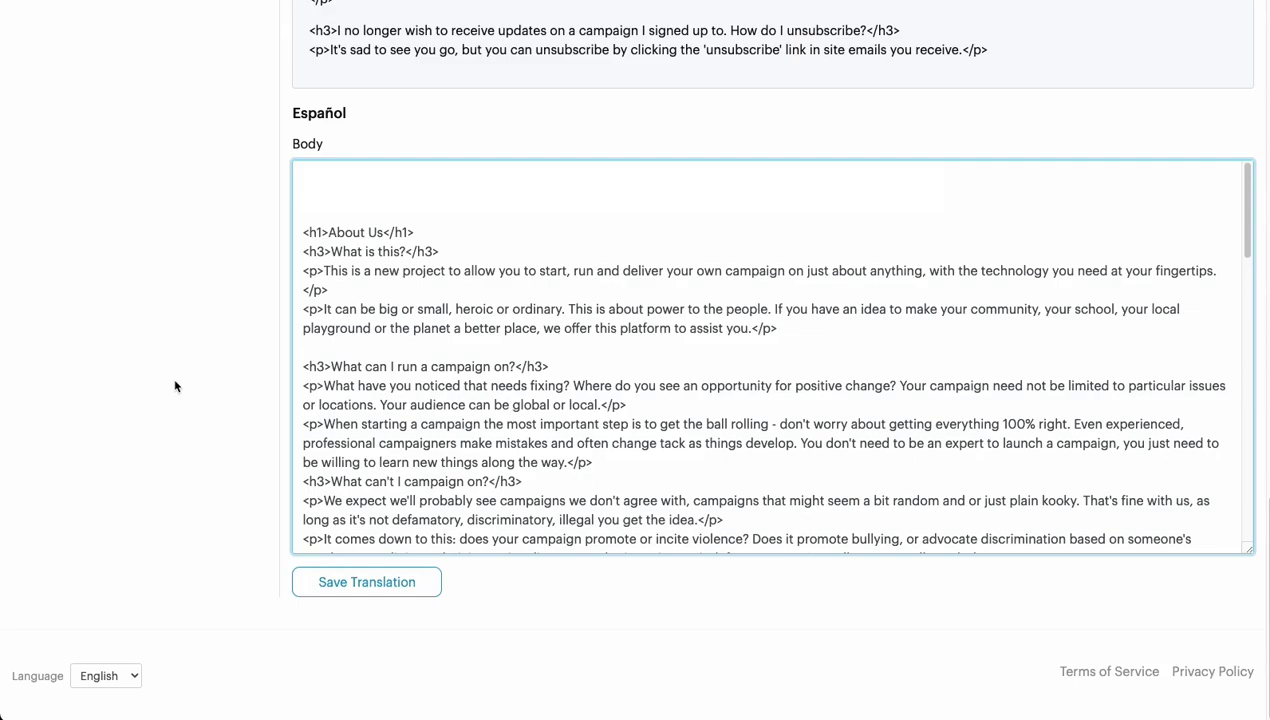
{"action": "scroll", "coordinate": [175, 386], "scroll_direction": "up", "scroll_amount": 15}
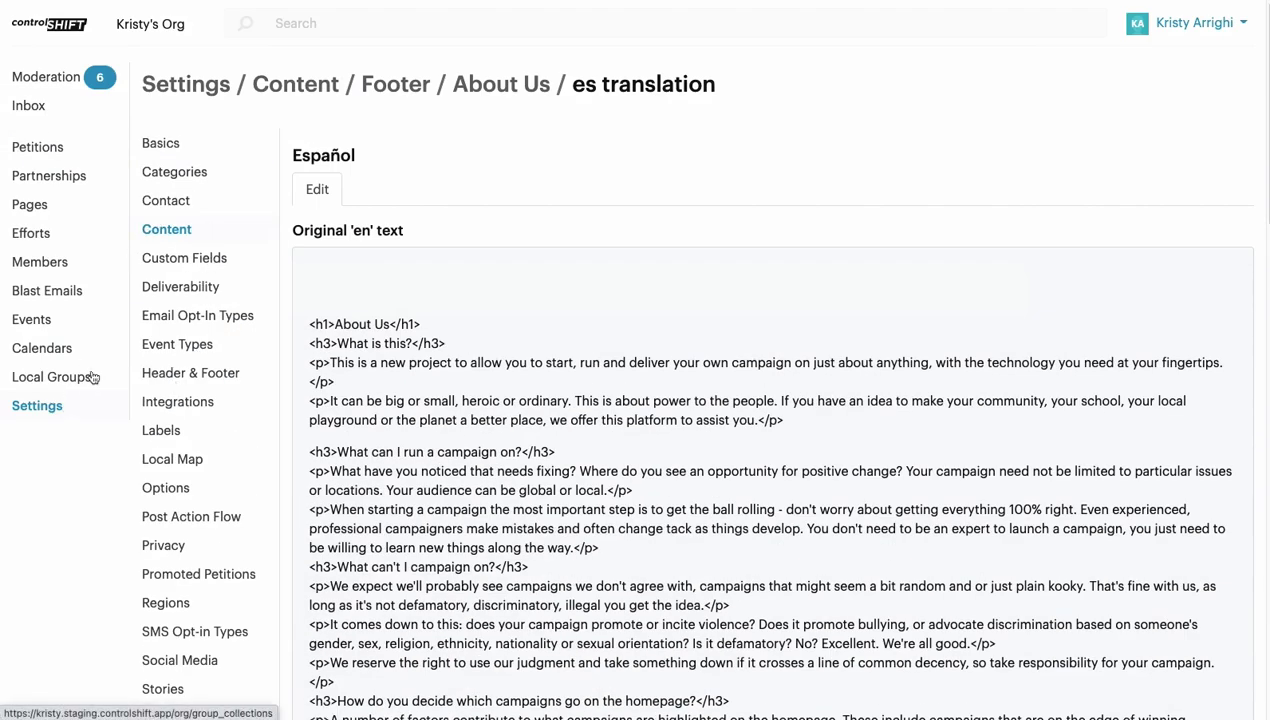
View the Email Opt-In Types settings and review the sections of the Options settings, including Petitions.
{"action": "left_click", "coordinate": [259, 318]}
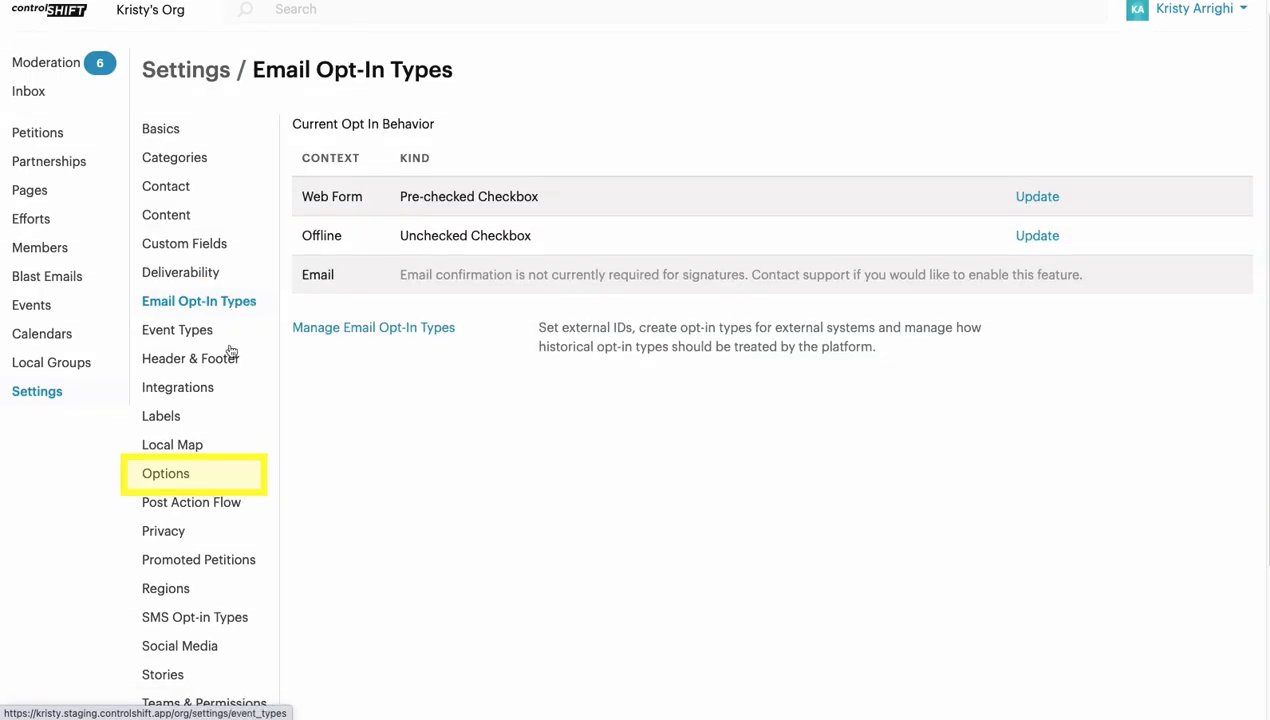
{"action": "left_click", "coordinate": [184, 481]}
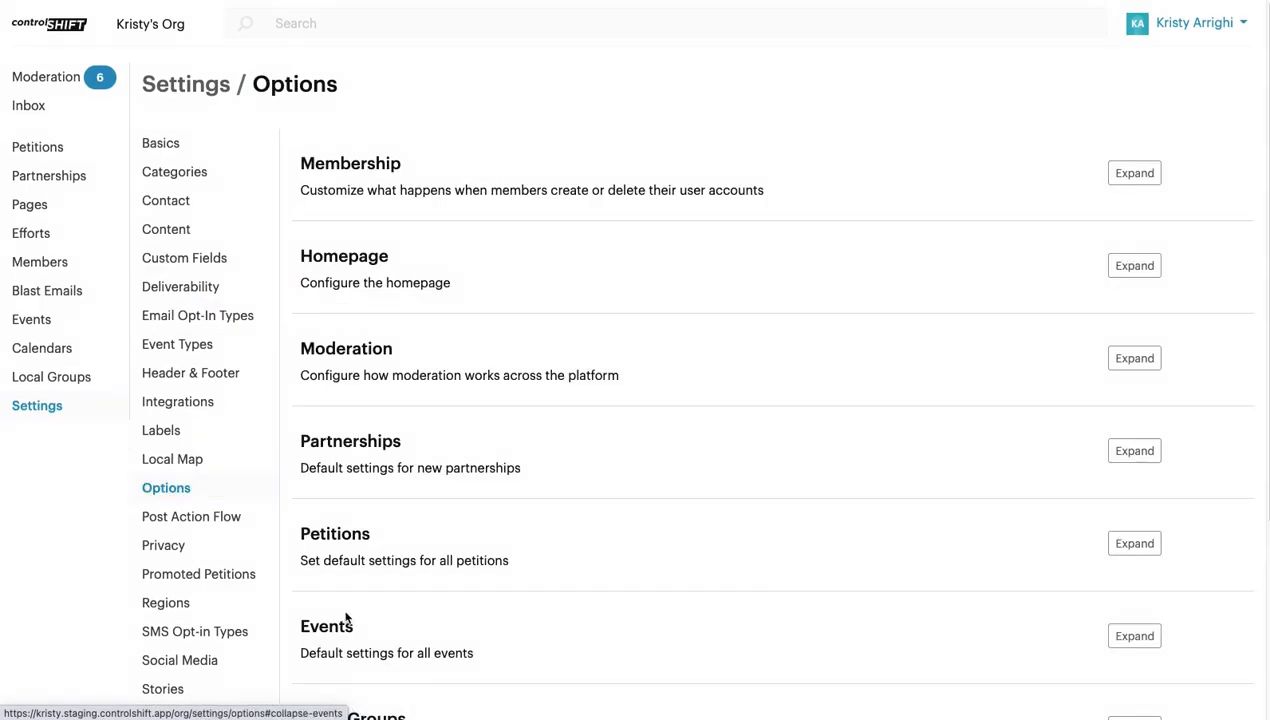
{"action": "scroll", "coordinate": [354, 564], "scroll_direction": "down", "scroll_amount": 5}
{"action": "left_click", "coordinate": [360, 539]}
{"action": "scroll", "coordinate": [352, 520], "scroll_direction": "down", "scroll_amount": 10}
{"action": "scroll", "coordinate": [294, 510], "scroll_direction": "down", "scroll_amount": 2}
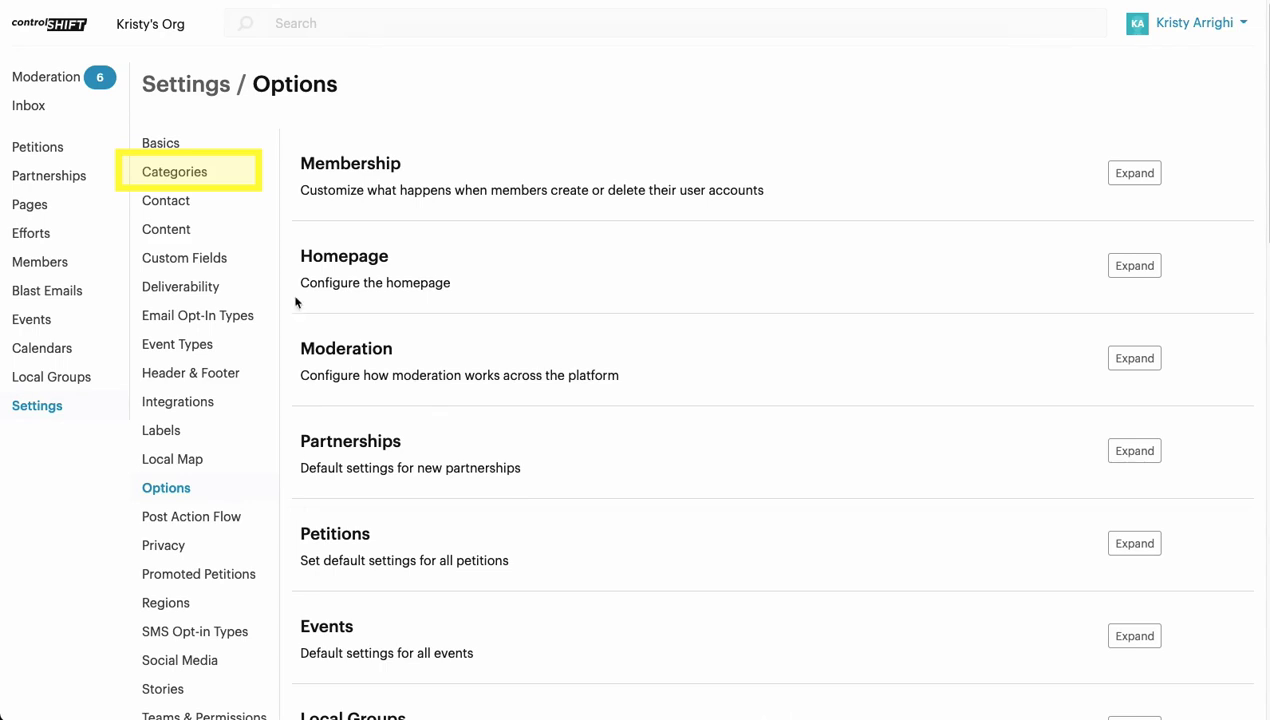
Open the Categories settings to view the existing categories.
{"action": "left_click", "coordinate": [198, 172]}
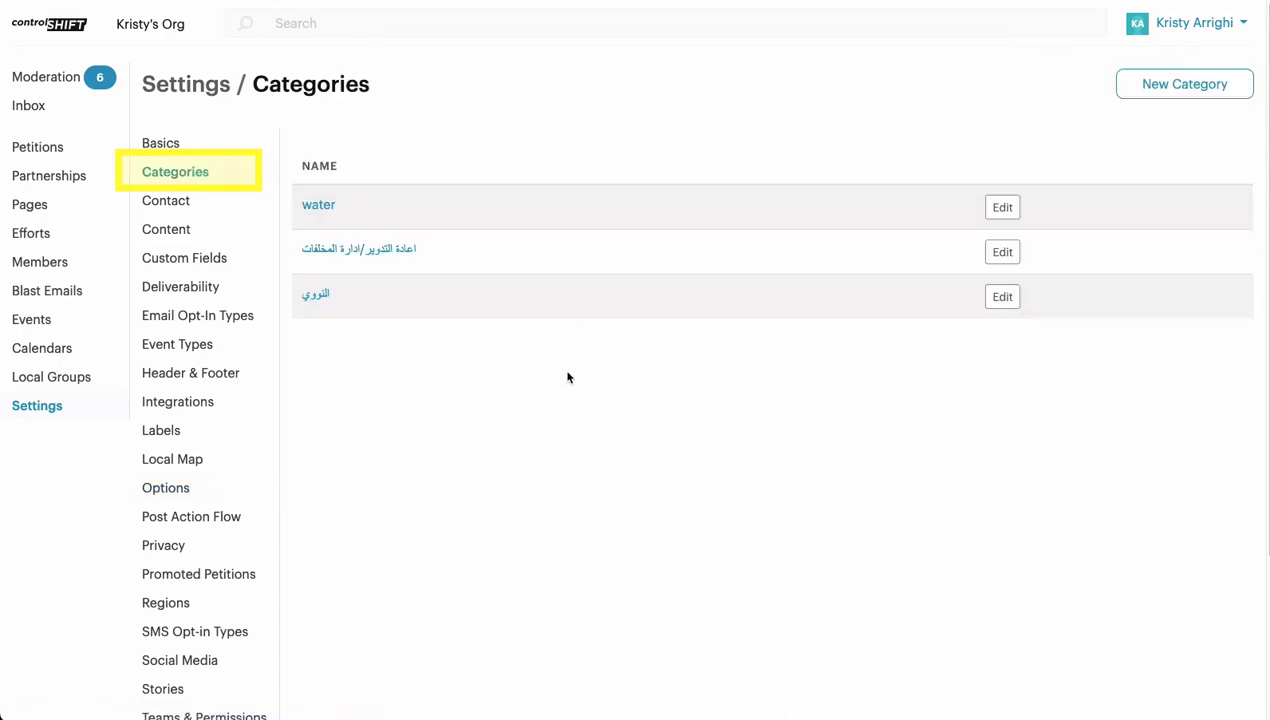